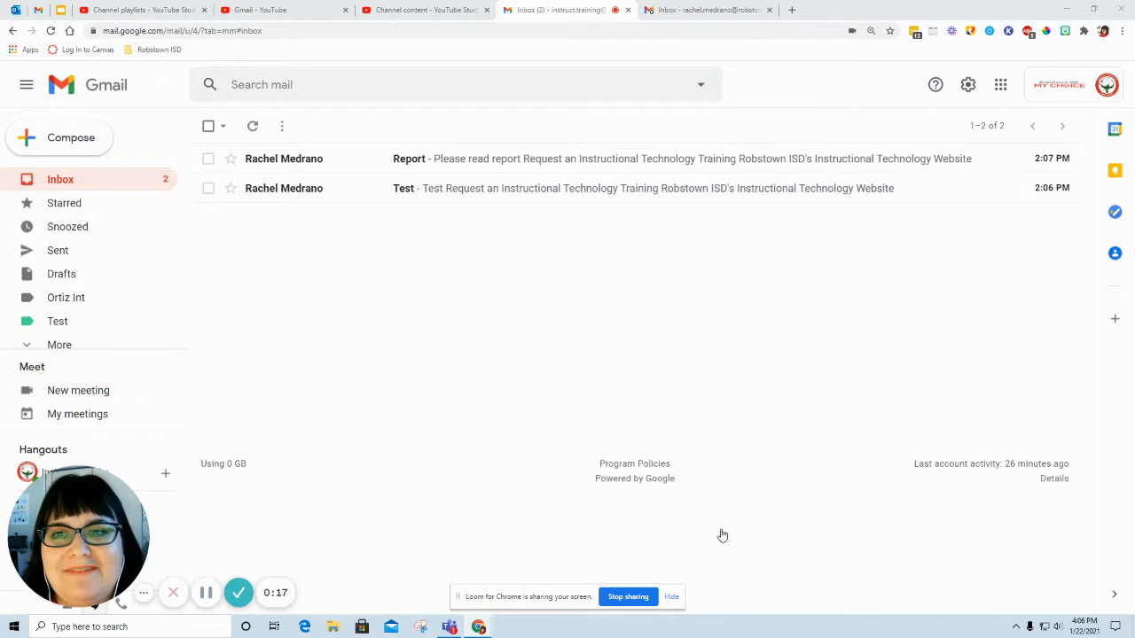
Step: View the Social and Promotions categories in the other account's inbox
{"action": "left_click", "coordinate": [709, 10]}
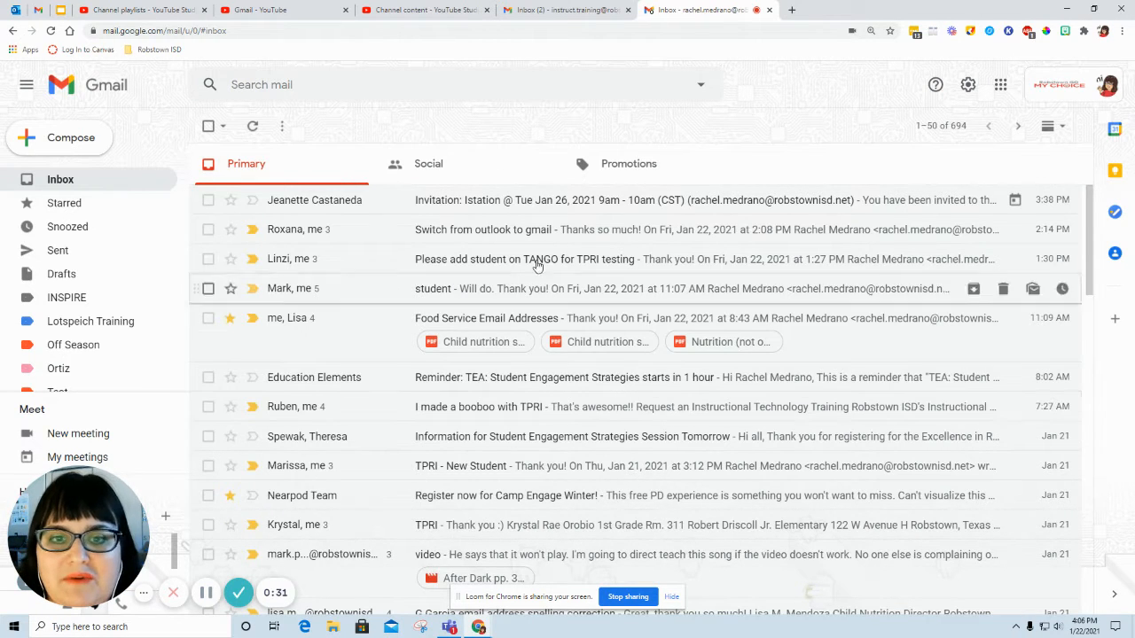
{"action": "left_click", "coordinate": [474, 165]}
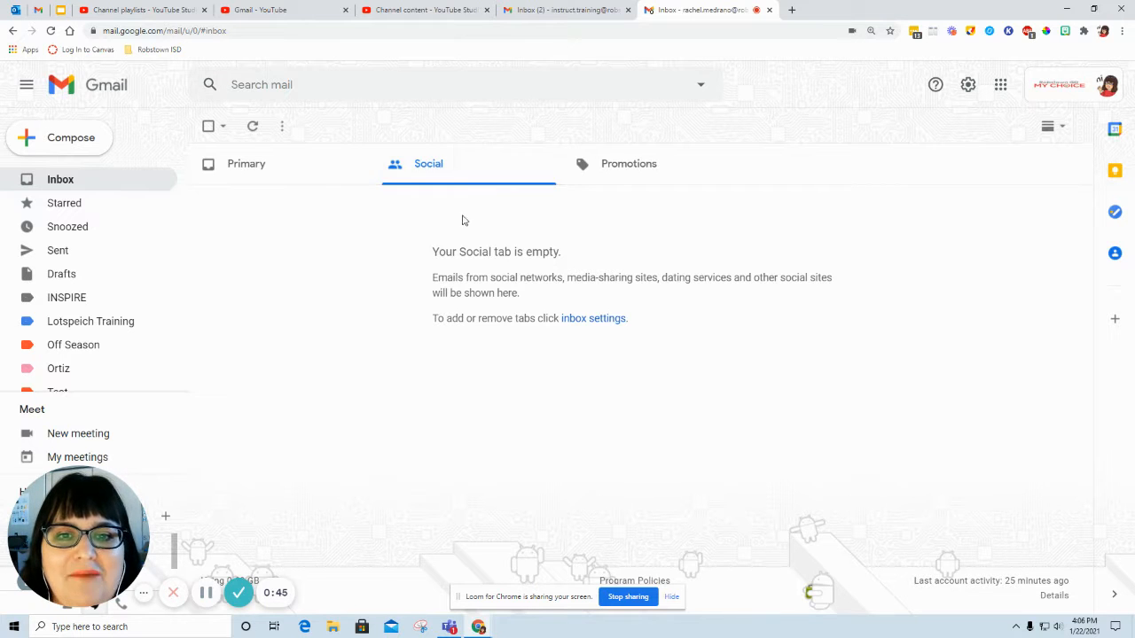
{"action": "left_click", "coordinate": [619, 172]}
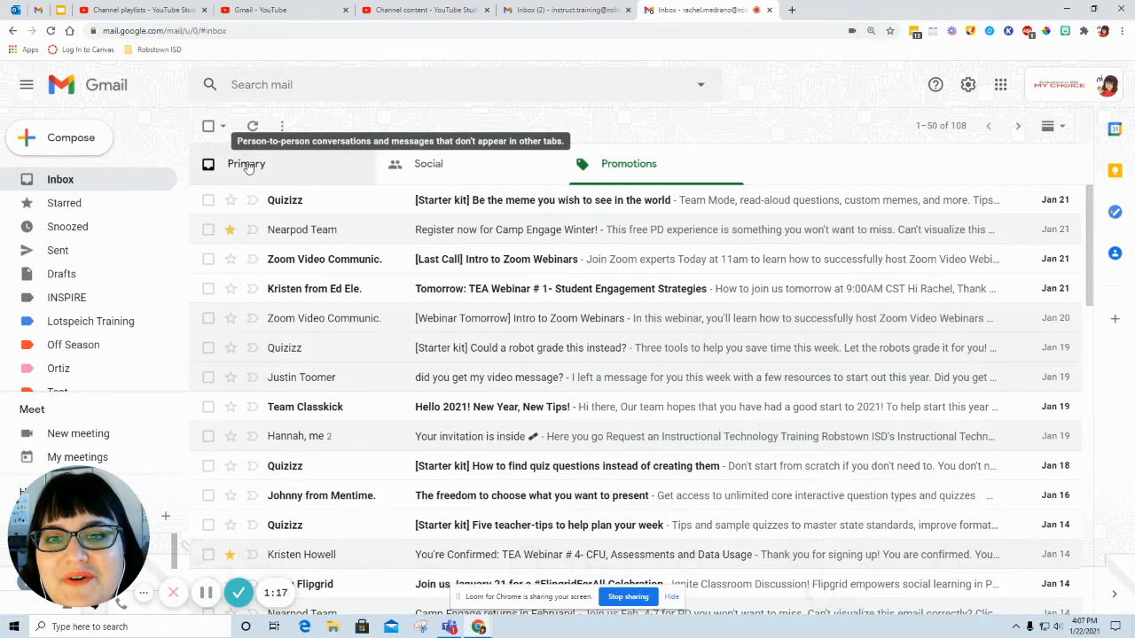
Step: Move the categorized inbox's browser tab ahead of the training inbox's tab, and return to the training inbox
{"action": "left_click_drag", "start_coordinate": [701, 15], "coordinate": [705, 53]}
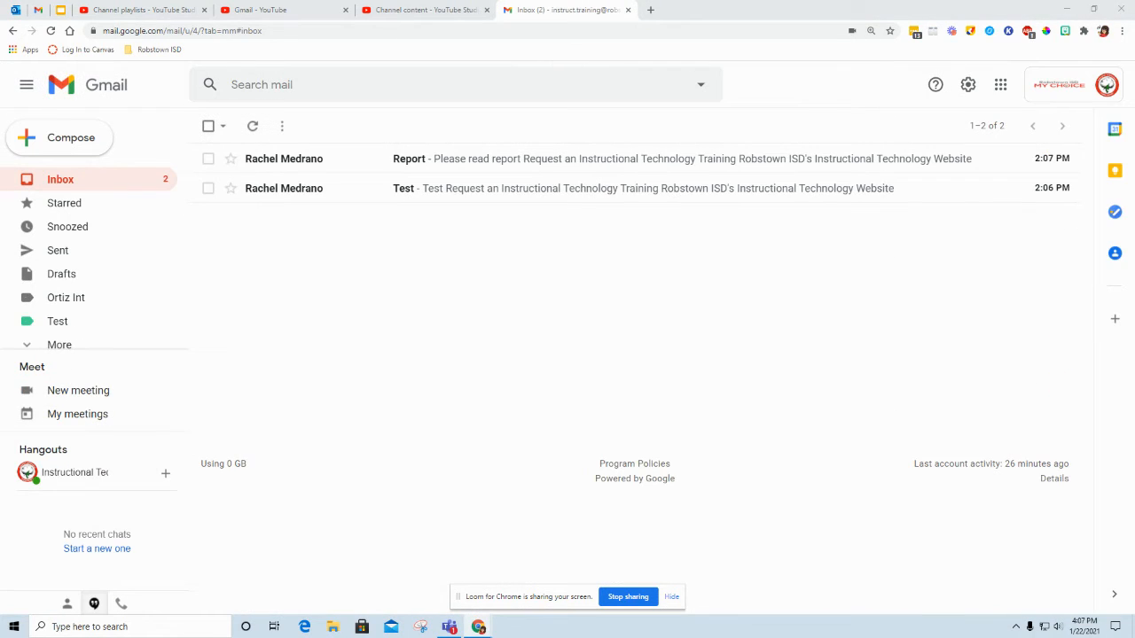
{"action": "left_click", "coordinate": [534, 18]}
{"action": "left_click_drag", "start_coordinate": [1134, 20], "coordinate": [534, 19]}
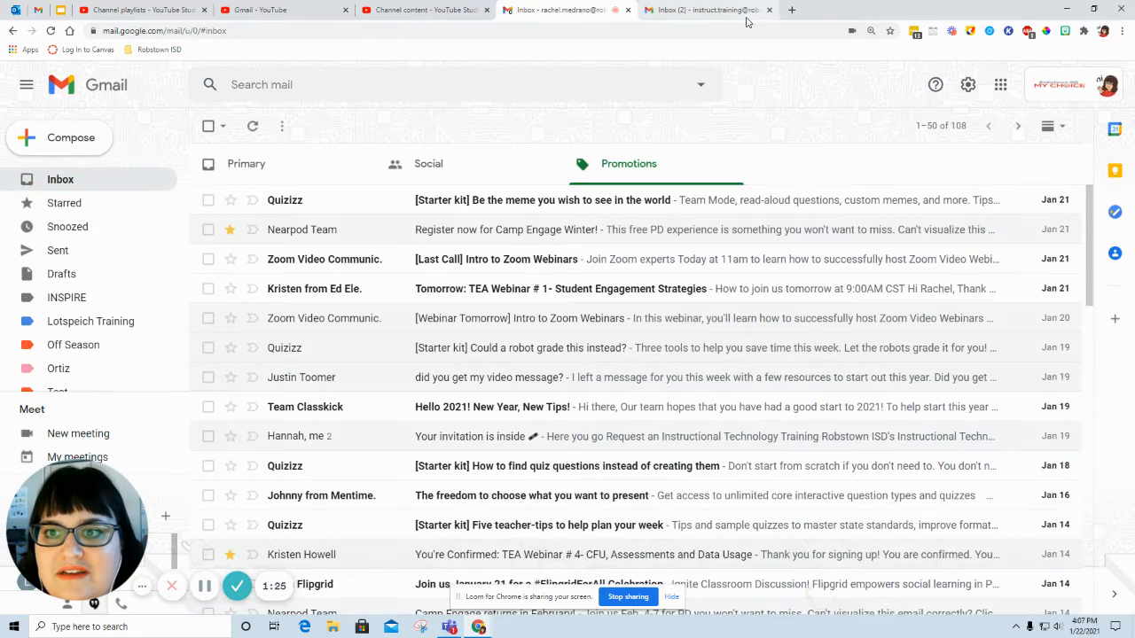
{"action": "left_click", "coordinate": [711, 18]}
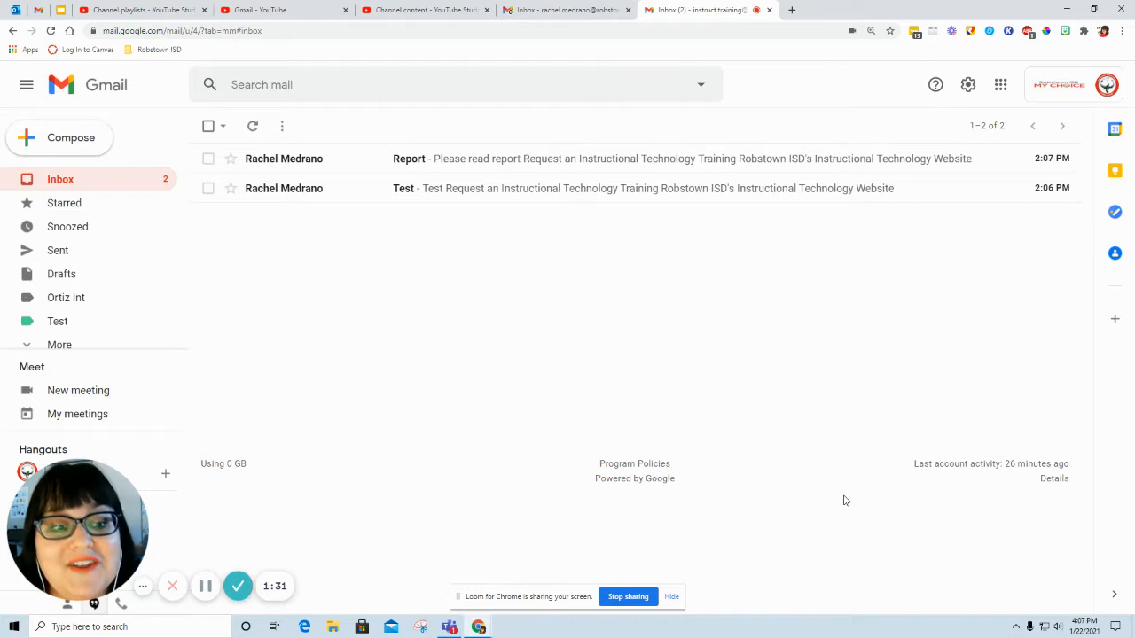
Step: Open the quick settings of the training inbox
{"action": "left_click", "coordinate": [968, 87]}
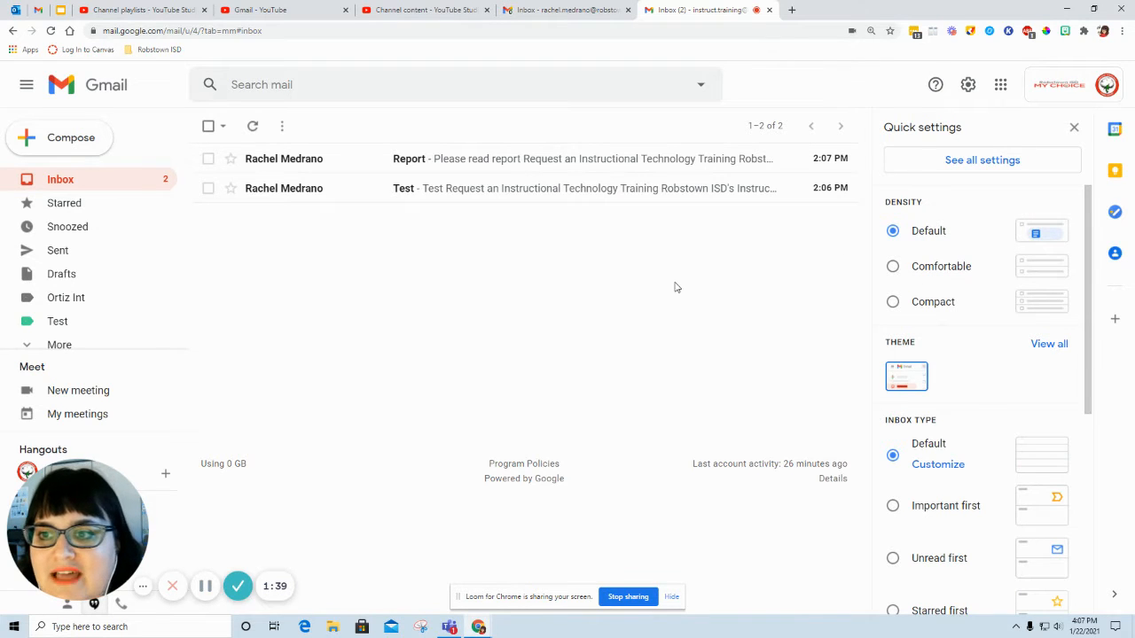
{"action": "key", "text": "ctrl+plus"}
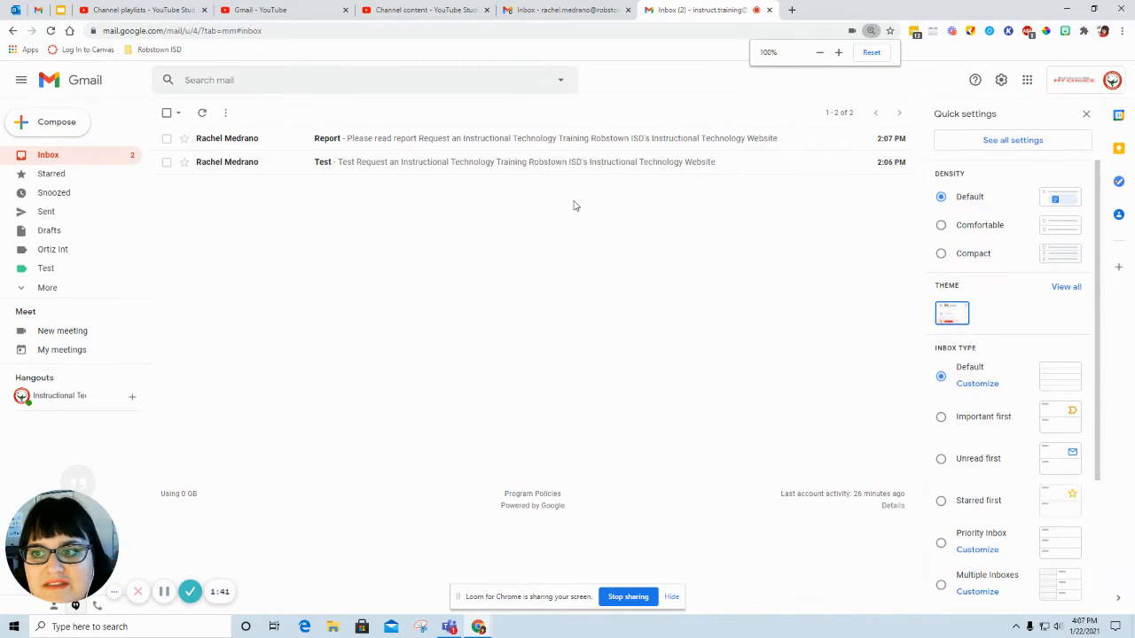
{"action": "key", "text": "ctrl+plus"}
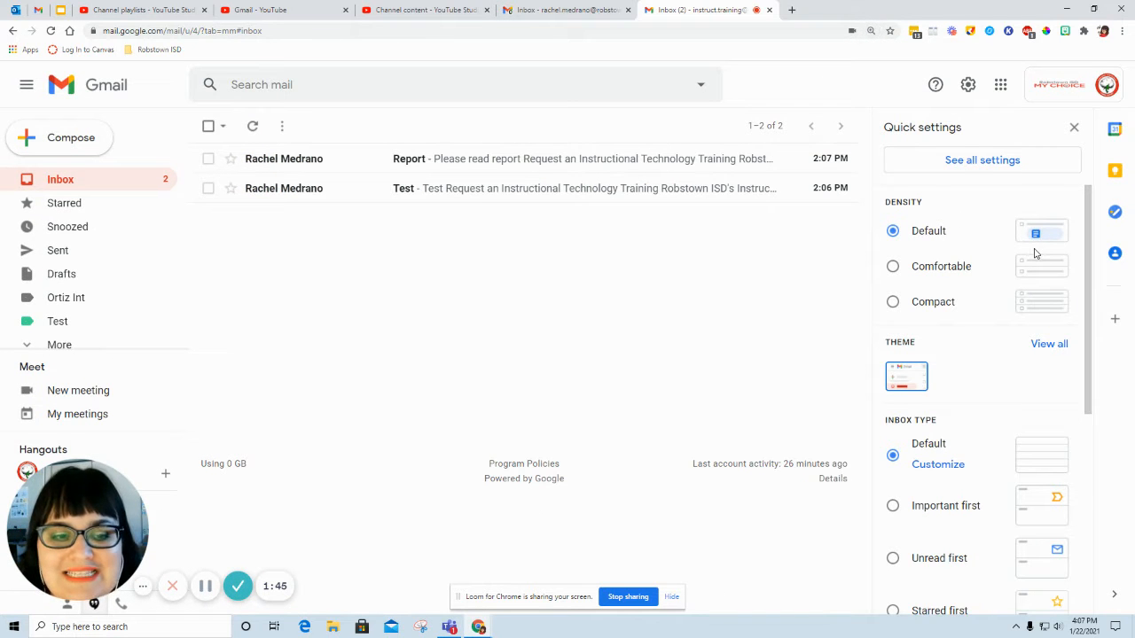
Step: View the Primary category in the other account's inbox and return to the training inbox
{"action": "left_click", "coordinate": [562, 8]}
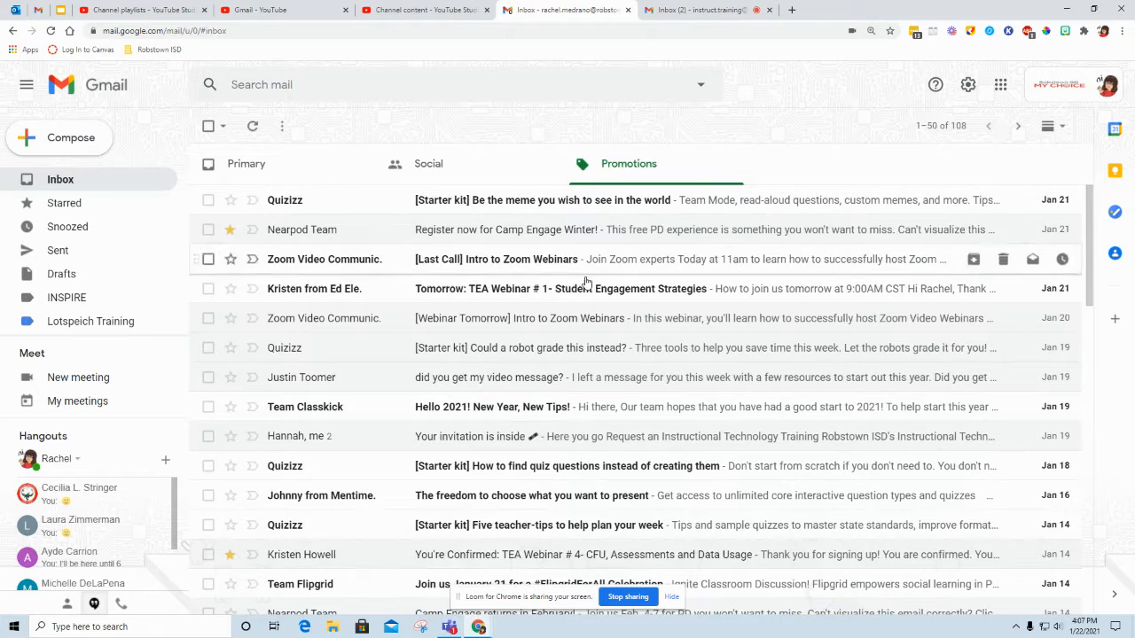
{"action": "left_click", "coordinate": [309, 177]}
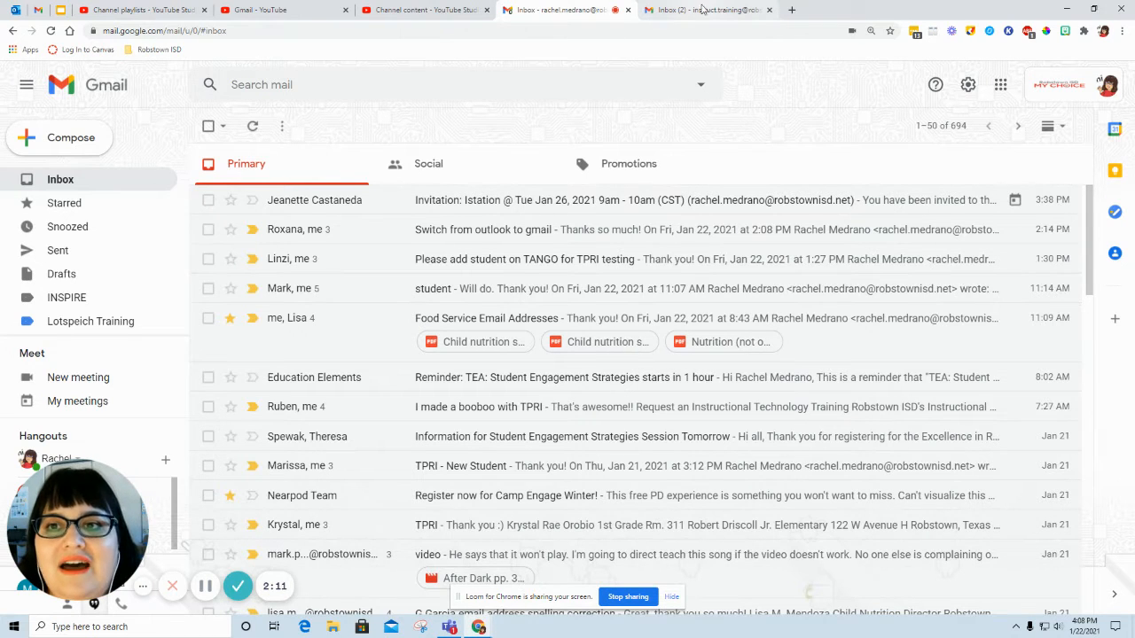
{"action": "left_click", "coordinate": [700, 11]}
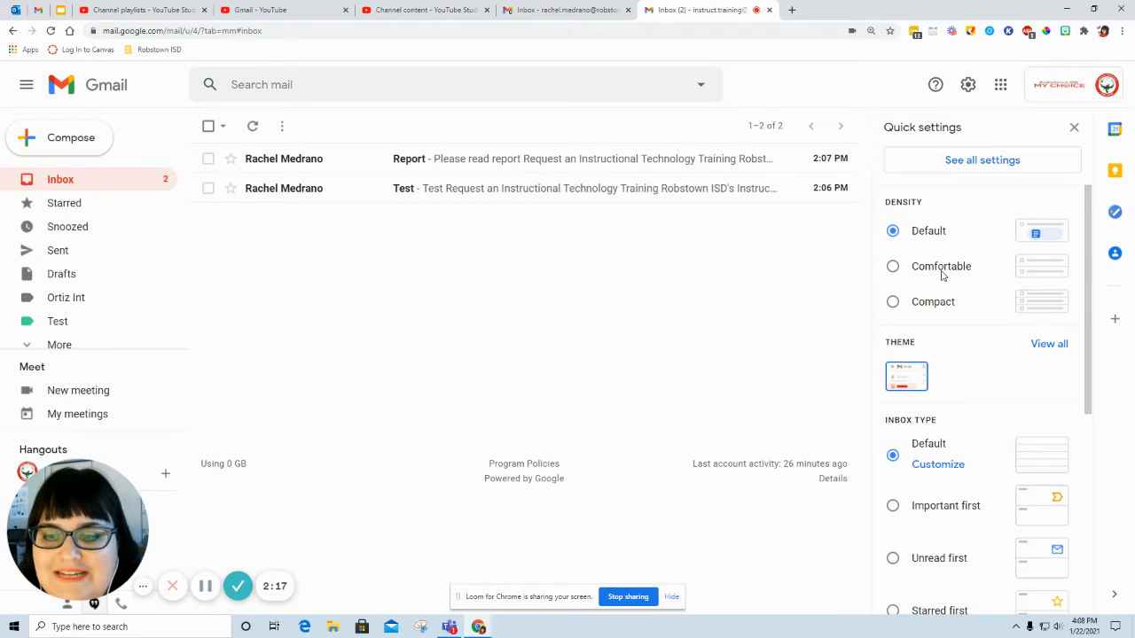
Step: Try the Compact and Comfortable densities in the other account's inbox and set the density back to Default
{"action": "key", "text": "ctrl+shift+Tab"}
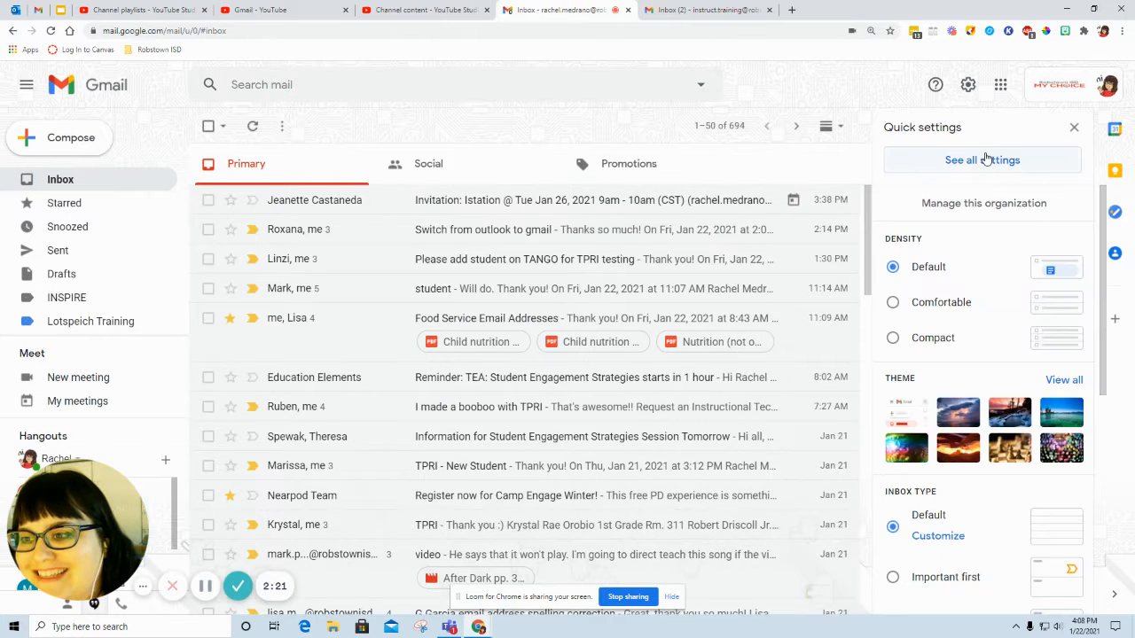
{"action": "left_click", "coordinate": [907, 344]}
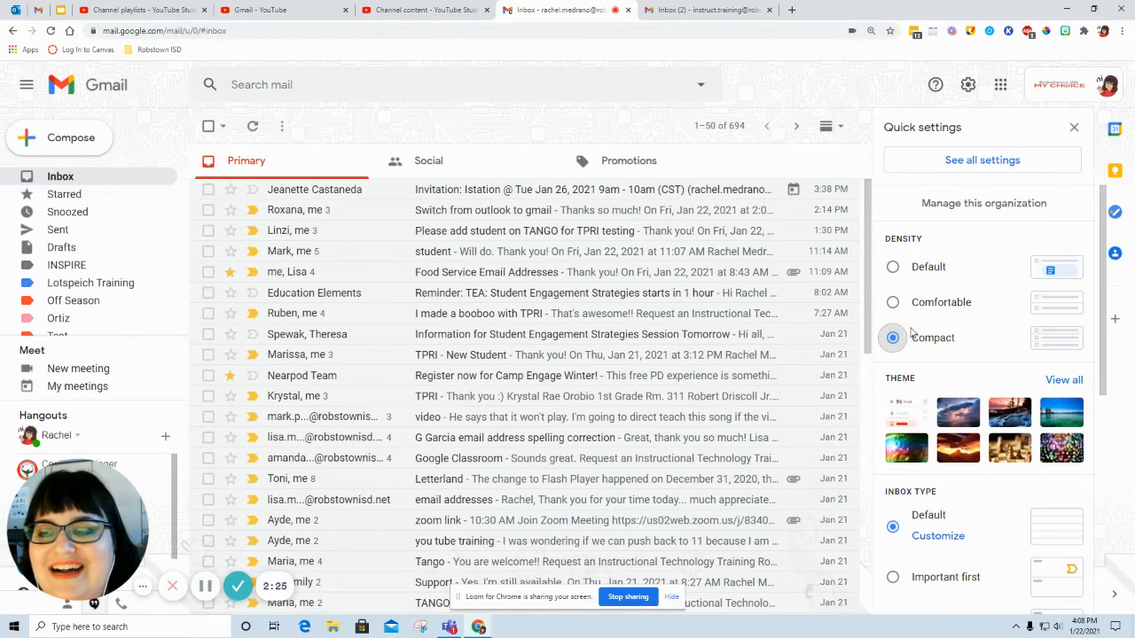
{"action": "left_click", "coordinate": [919, 307]}
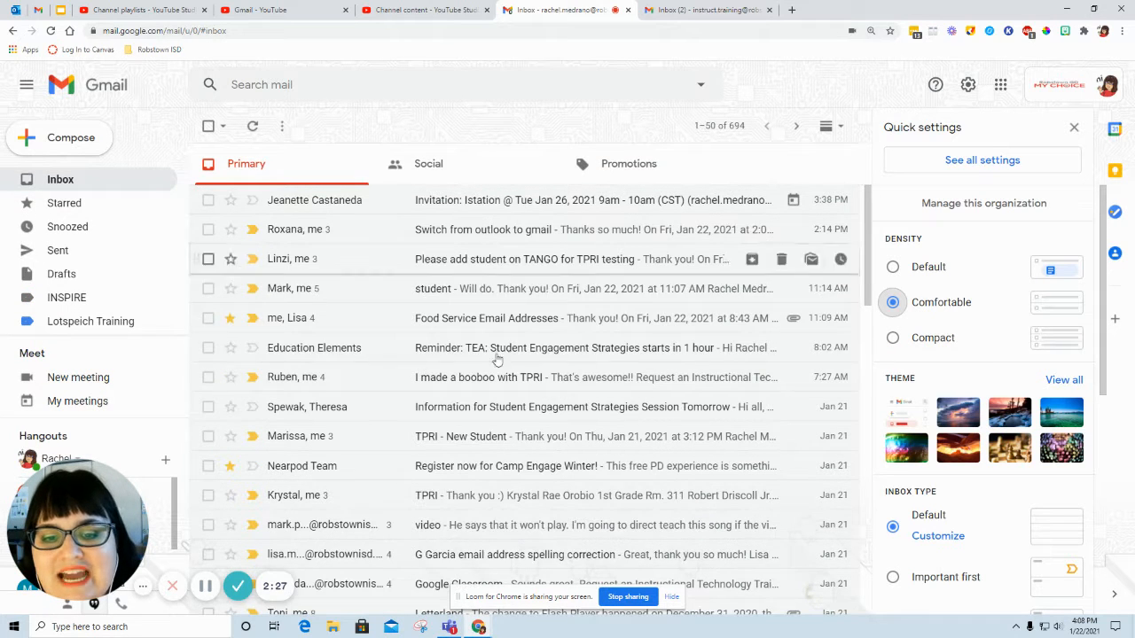
{"action": "left_click", "coordinate": [935, 271]}
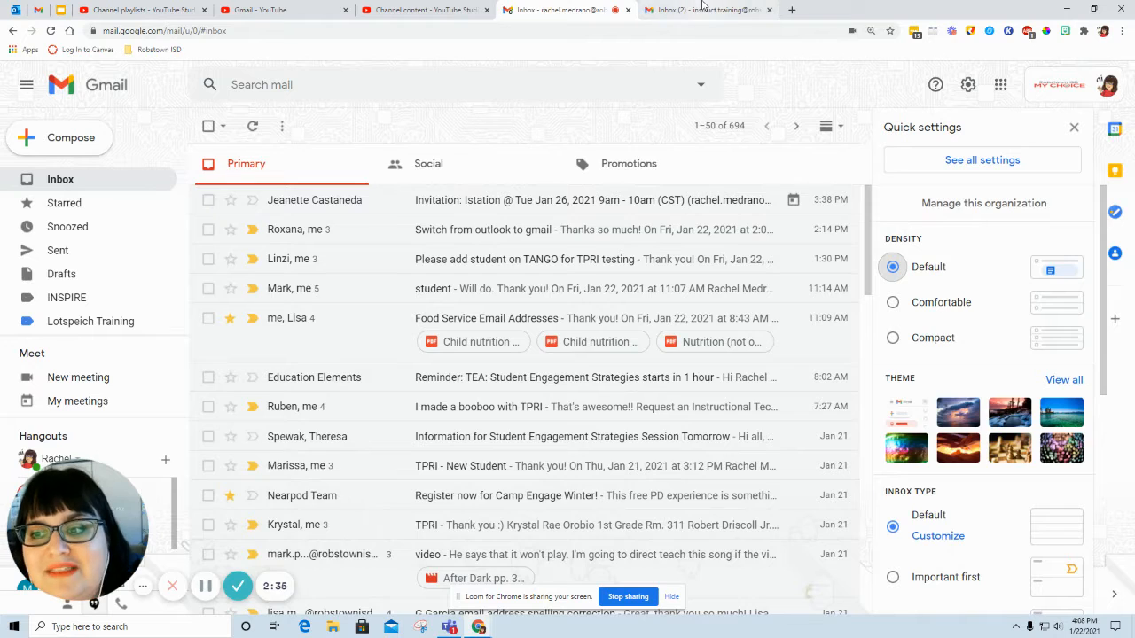
Step: Open the full theme gallery for the training inbox and preview the orange canyon, Lake Tahoe, Animals and Dark themes
{"action": "left_click", "coordinate": [705, 9]}
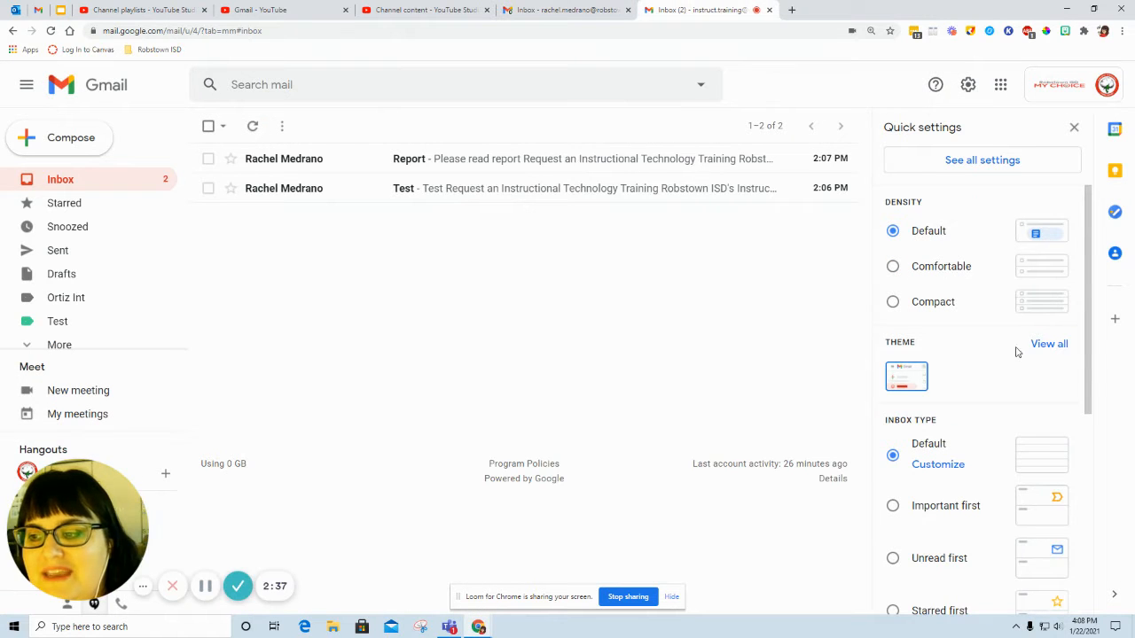
{"action": "left_click", "coordinate": [1056, 351]}
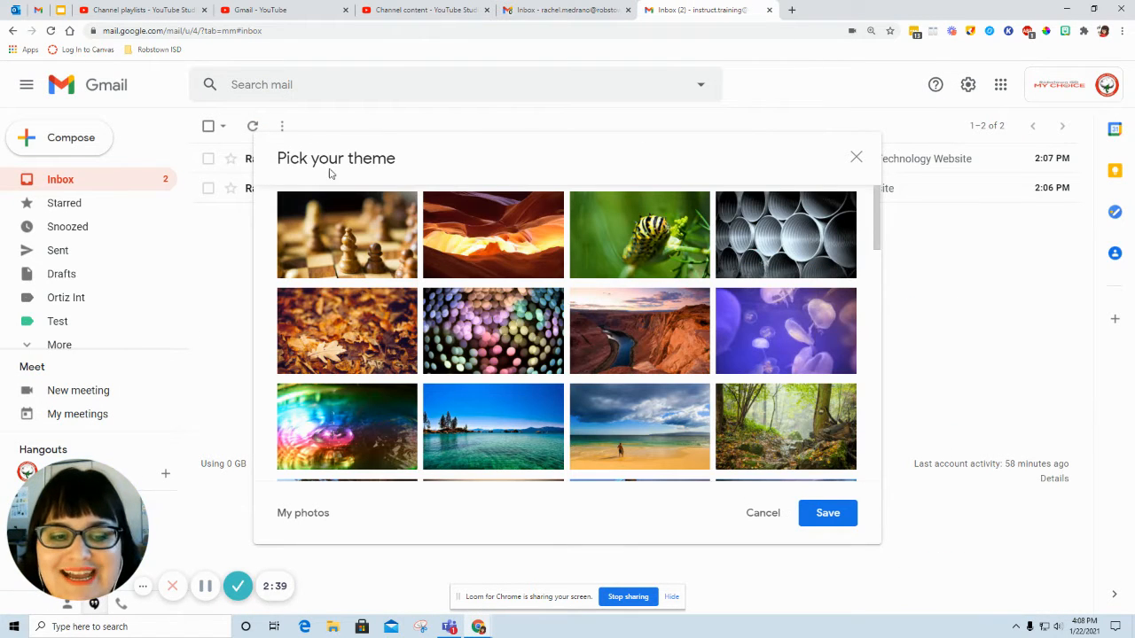
{"action": "left_click", "coordinate": [481, 230]}
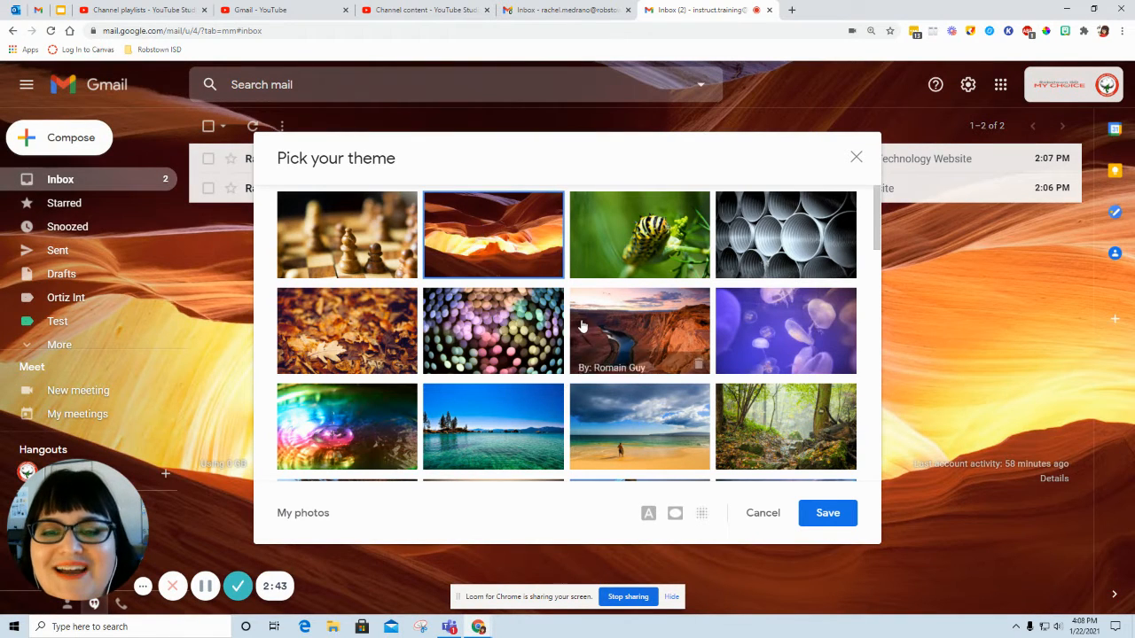
{"action": "scroll", "coordinate": [492, 373], "scroll_direction": "down", "scroll_amount": 1}
{"action": "left_click", "coordinate": [493, 379]}
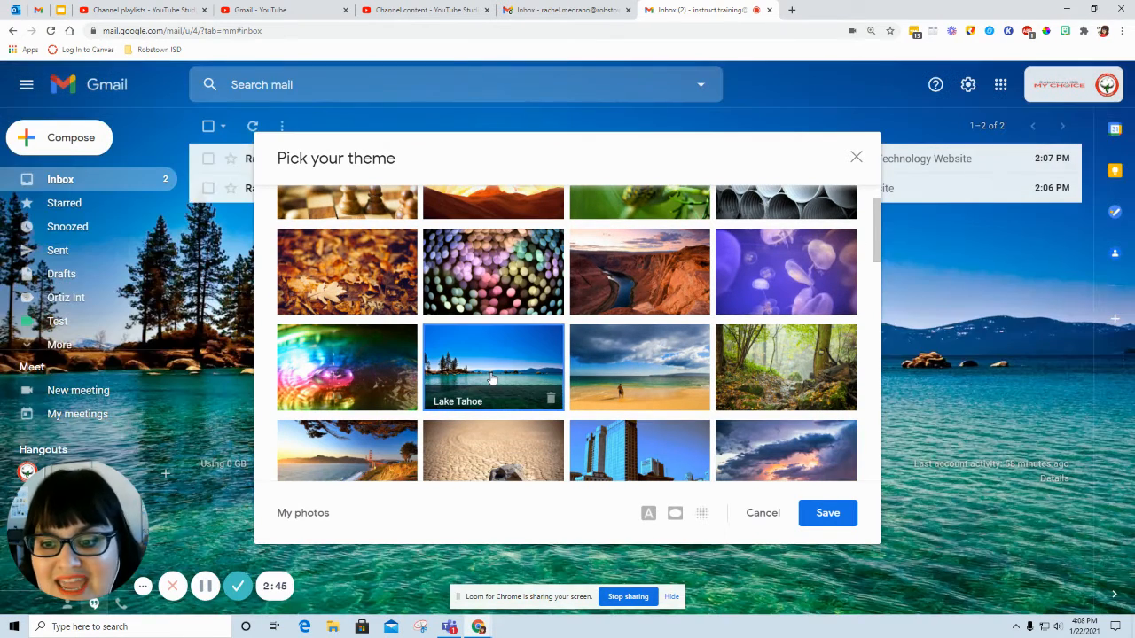
{"action": "left_click", "coordinate": [766, 262]}
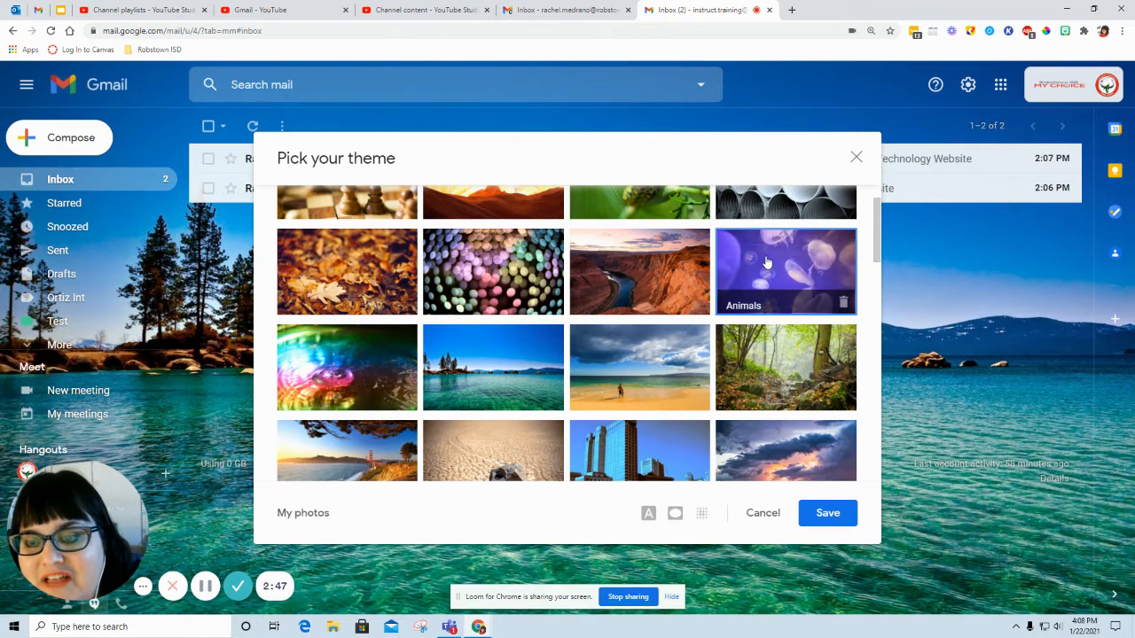
{"action": "scroll", "coordinate": [560, 337], "scroll_direction": "down", "scroll_amount": 5}
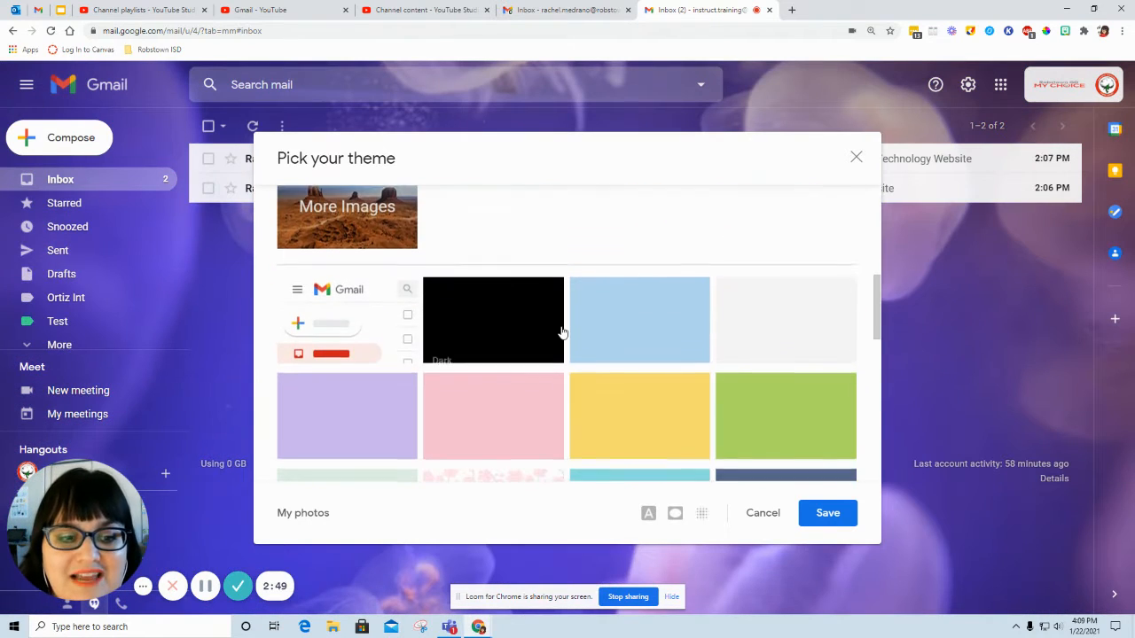
{"action": "left_click", "coordinate": [492, 324]}
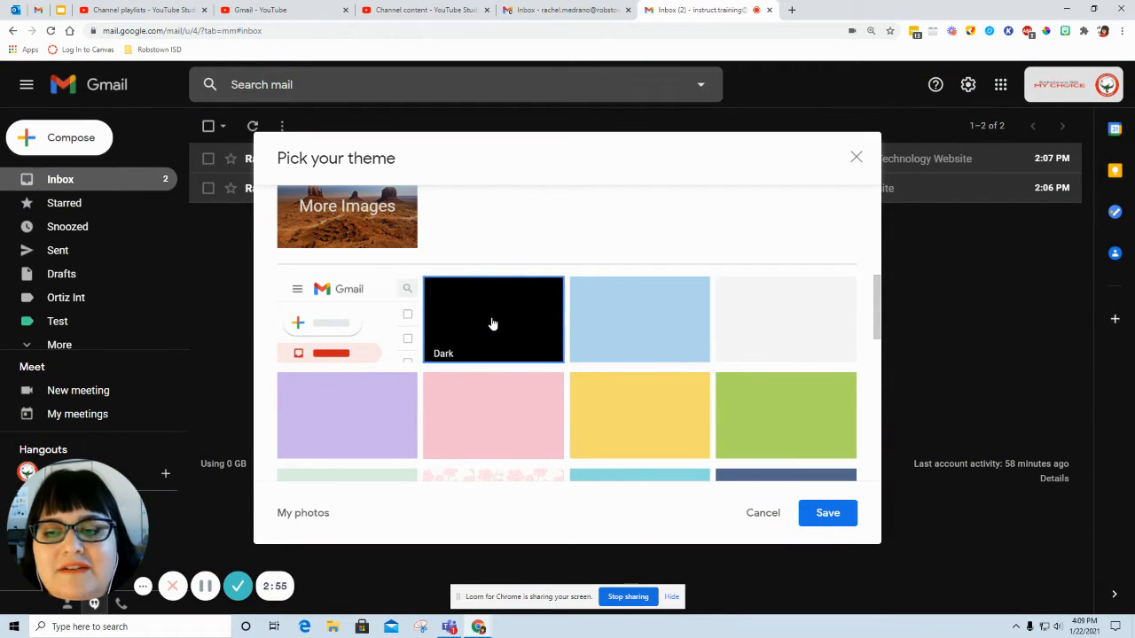
Step: Choose the Lake Tahoe theme for the training inbox and save it
{"action": "scroll", "coordinate": [542, 362], "scroll_direction": "up", "scroll_amount": 4}
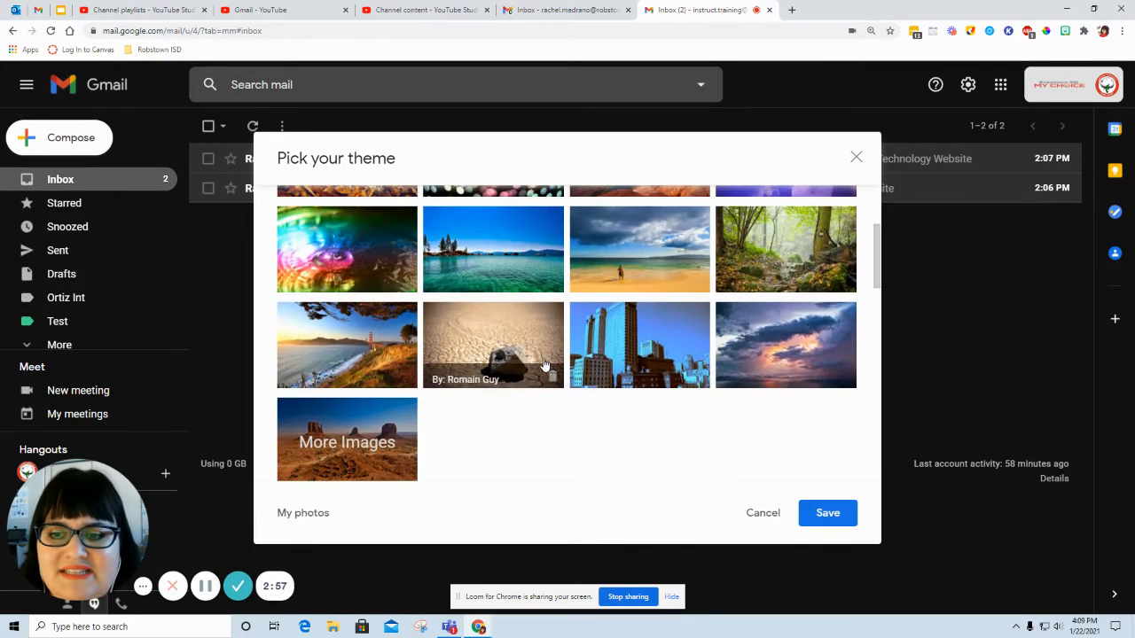
{"action": "scroll", "coordinate": [545, 363], "scroll_direction": "up", "scroll_amount": 2}
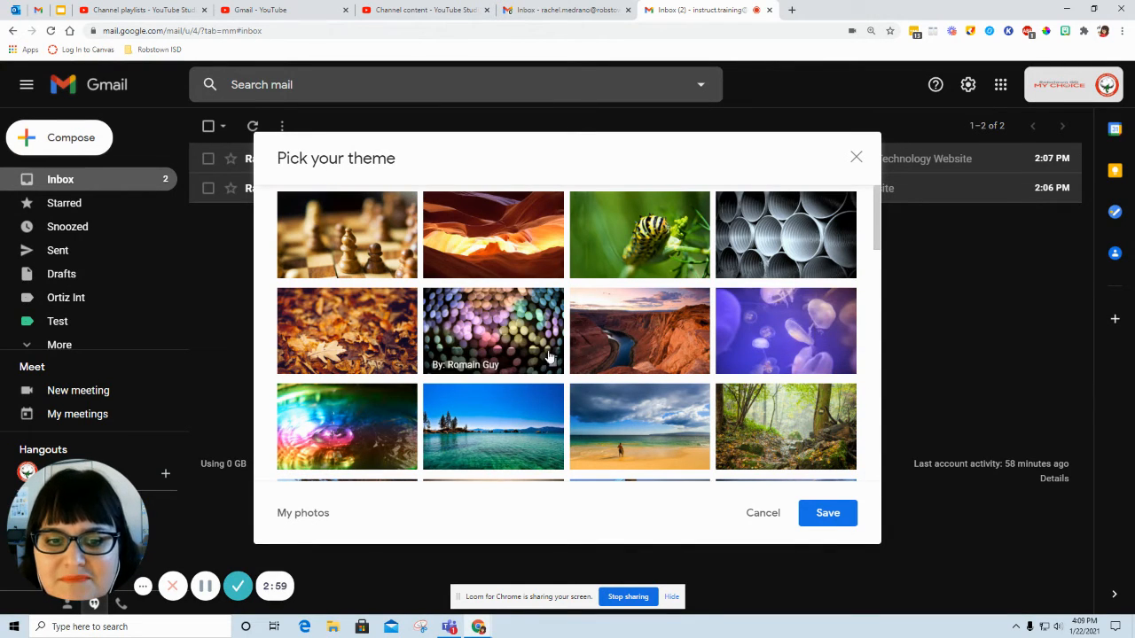
{"action": "scroll", "coordinate": [319, 417], "scroll_direction": "down", "scroll_amount": 1}
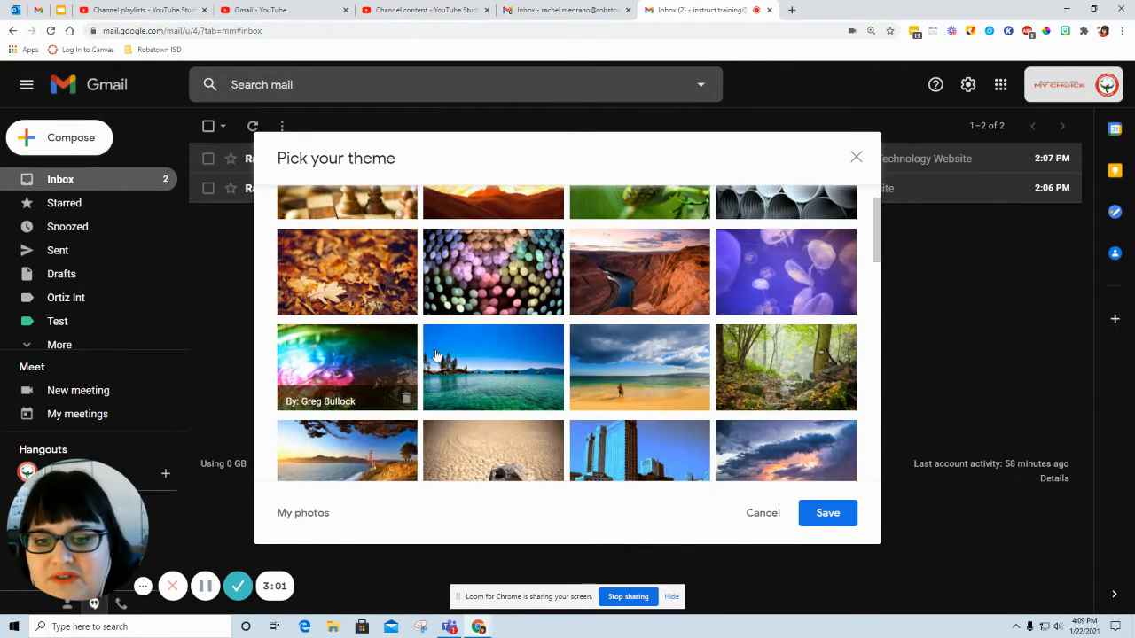
{"action": "left_click", "coordinate": [436, 354]}
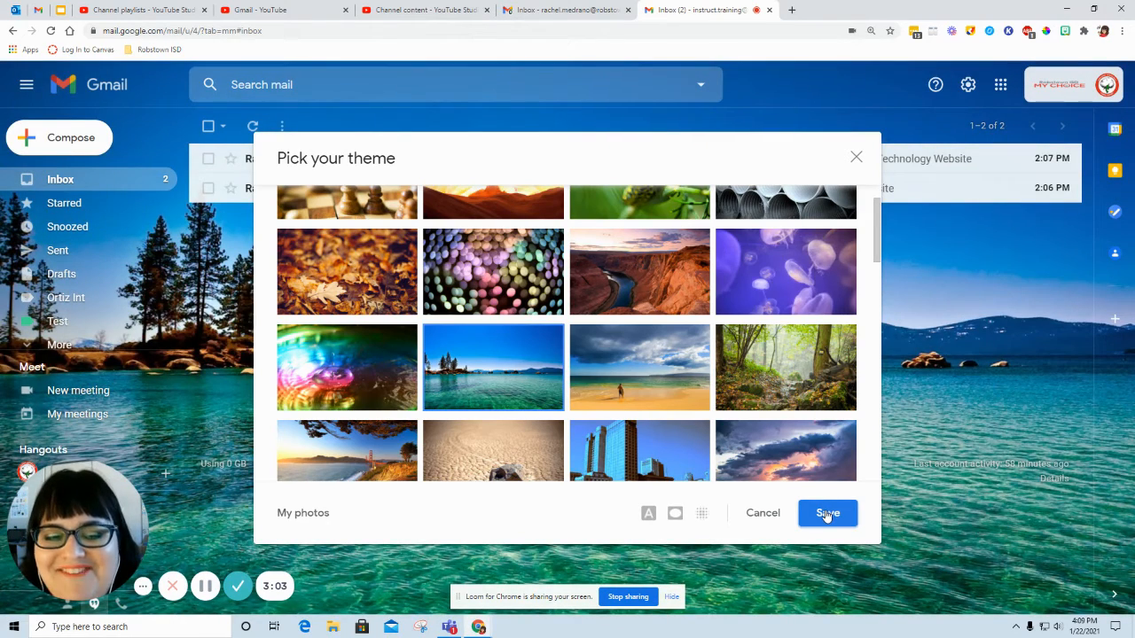
{"action": "left_click", "coordinate": [827, 514]}
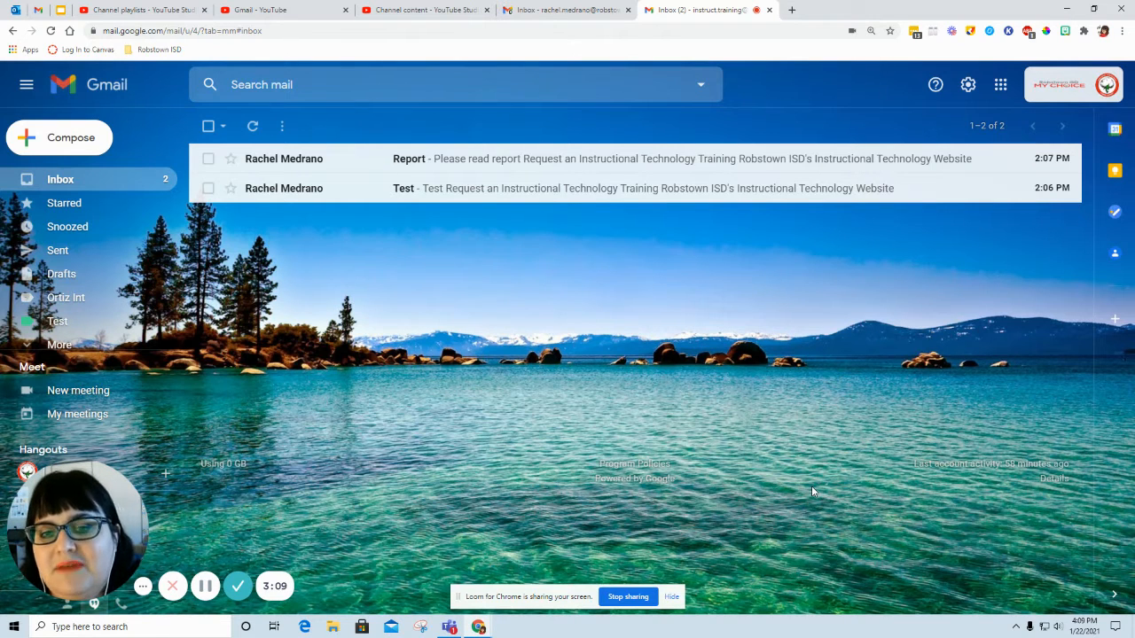
Step: Customize the Default inbox type to enable the Social and Promotions categories, and save the selection
{"action": "left_click", "coordinate": [967, 84]}
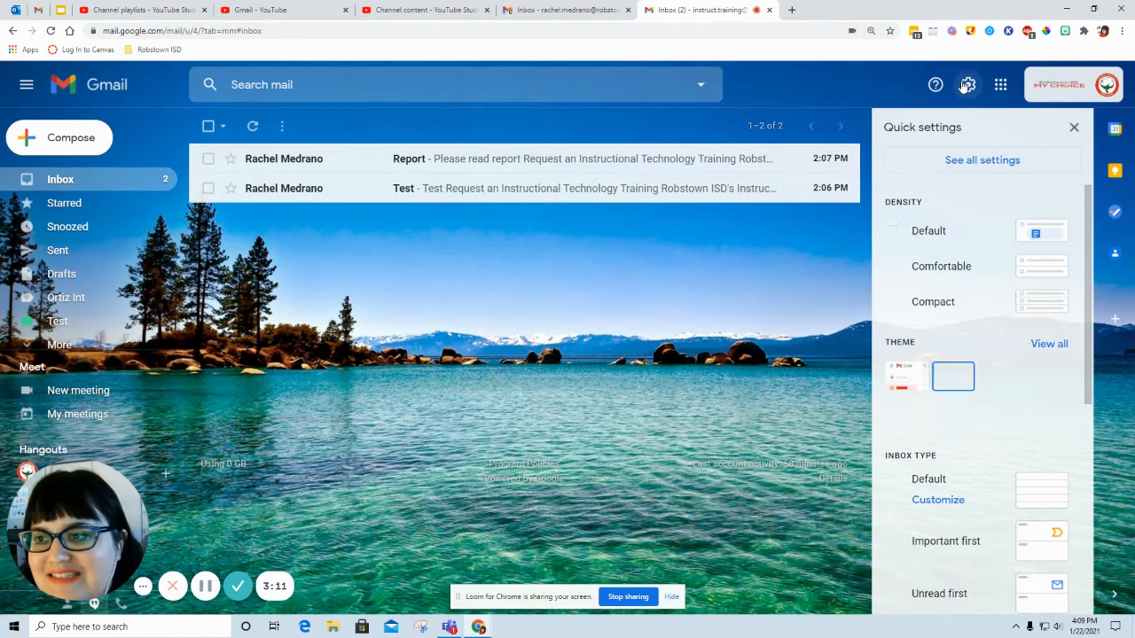
{"action": "scroll", "coordinate": [970, 266], "scroll_direction": "down", "scroll_amount": 3}
{"action": "scroll", "coordinate": [970, 268], "scroll_direction": "up", "scroll_amount": 1}
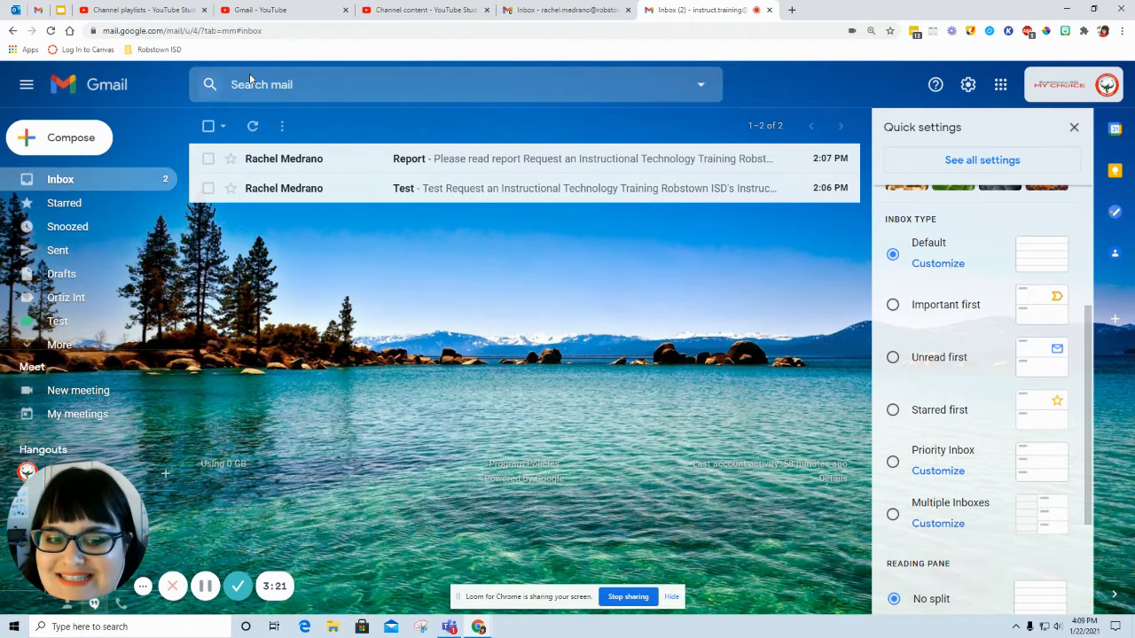
{"action": "left_click", "coordinate": [932, 264]}
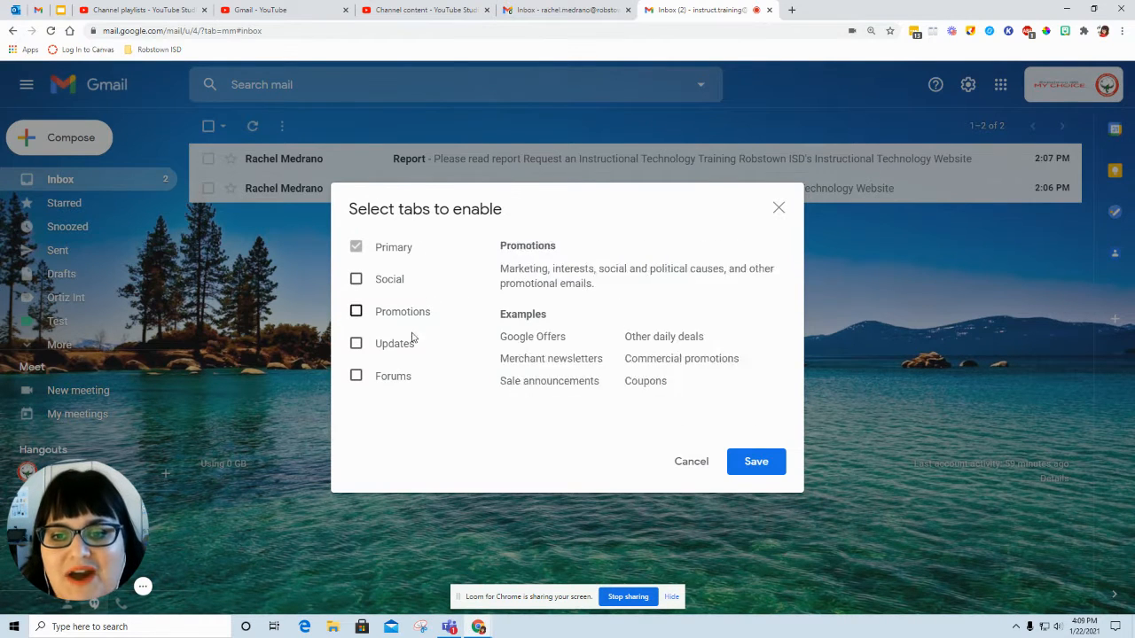
{"action": "left_click", "coordinate": [390, 282]}
{"action": "left_click", "coordinate": [399, 313]}
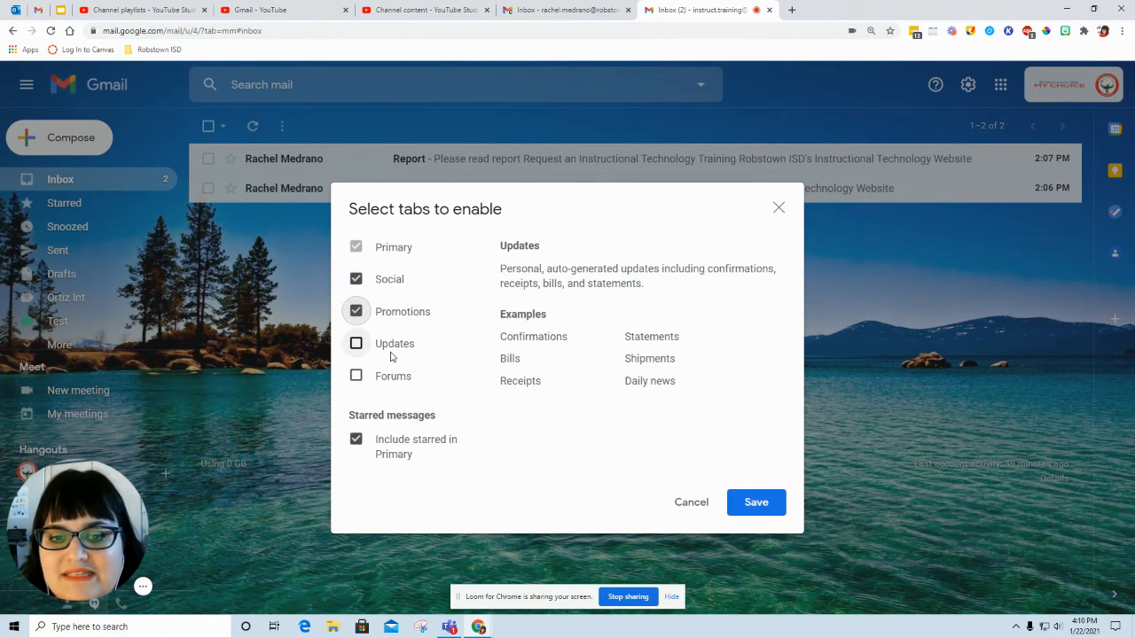
{"action": "left_click", "coordinate": [757, 504]}
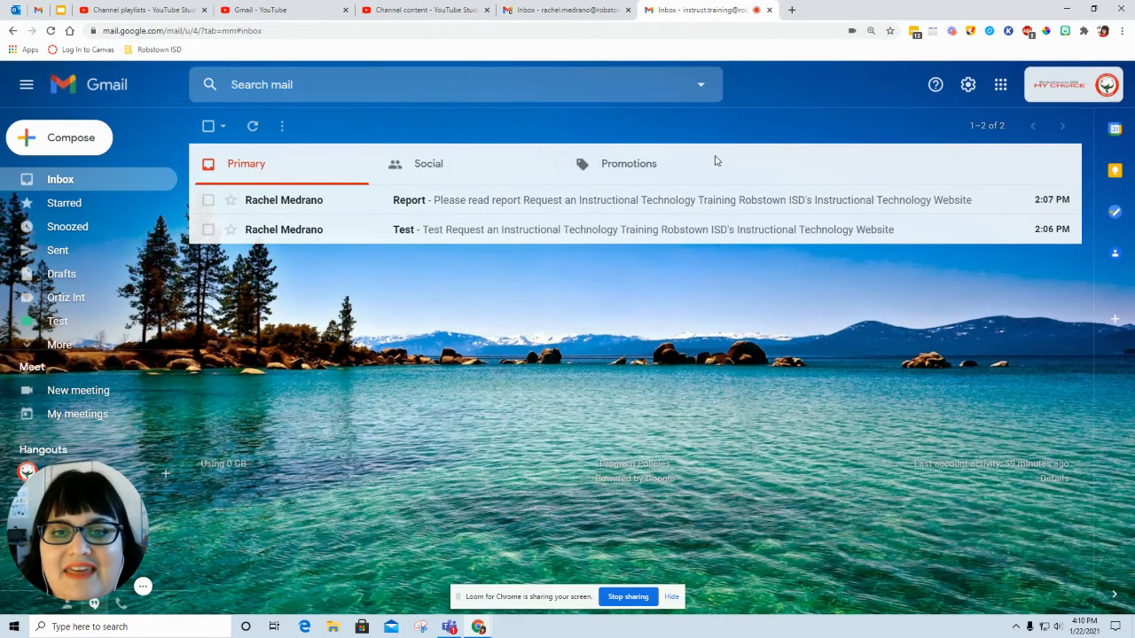
Step: Disable the Social and Promotions categories for the training inbox's Default type, save, and return to the inbox type options
{"action": "left_click", "coordinate": [969, 86]}
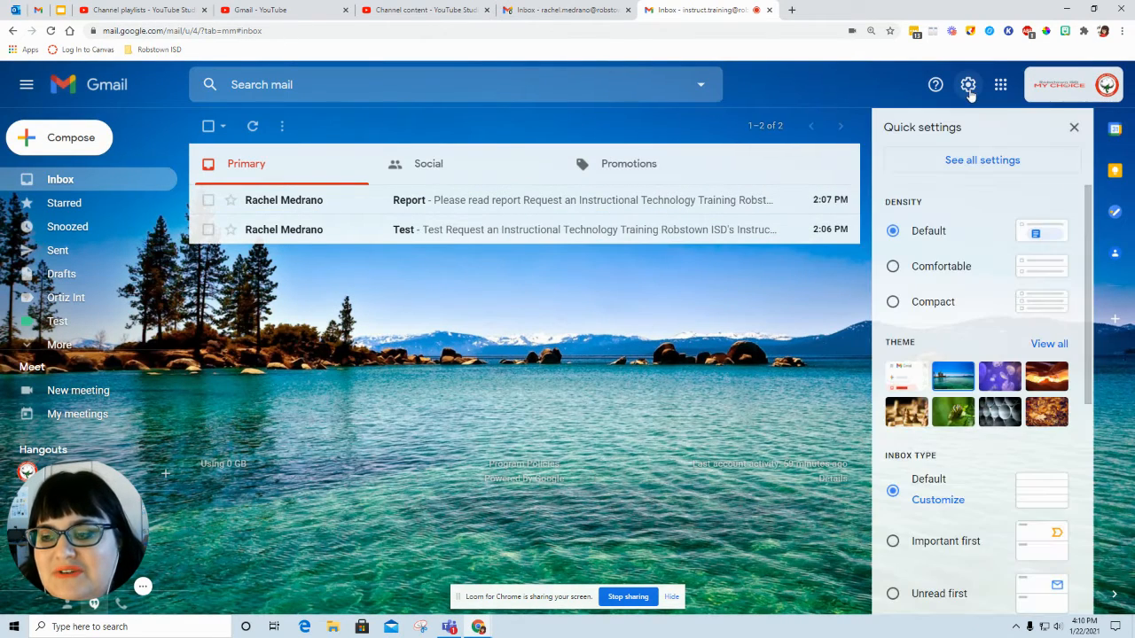
{"action": "scroll", "coordinate": [969, 410], "scroll_direction": "down", "scroll_amount": 1}
{"action": "left_click", "coordinate": [938, 441]}
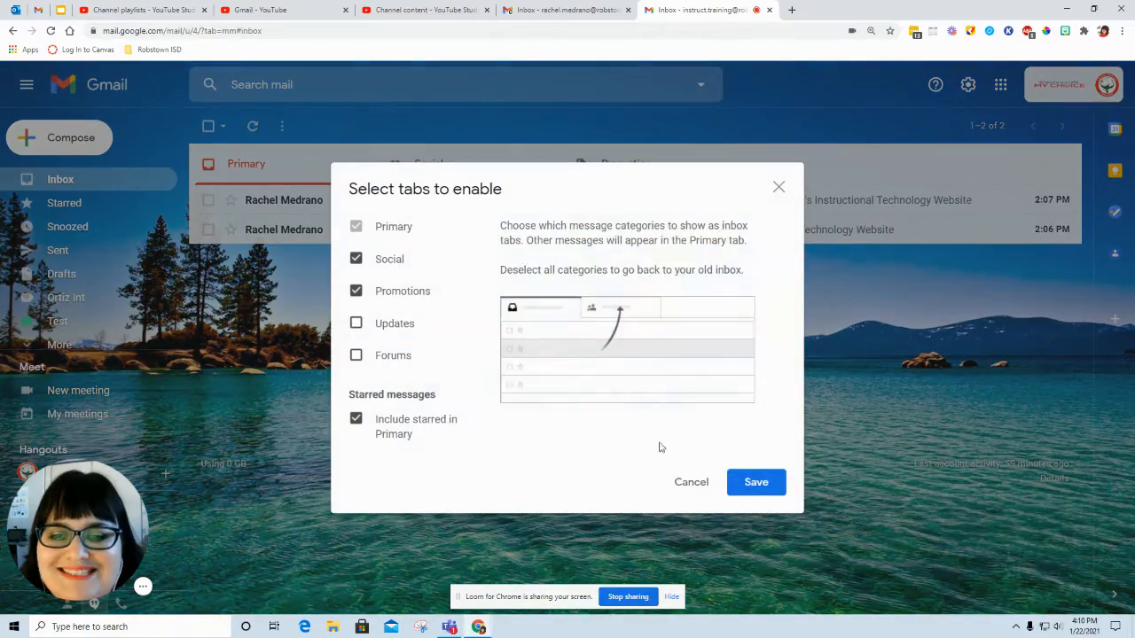
{"action": "left_click", "coordinate": [396, 264]}
{"action": "left_click", "coordinate": [396, 295]}
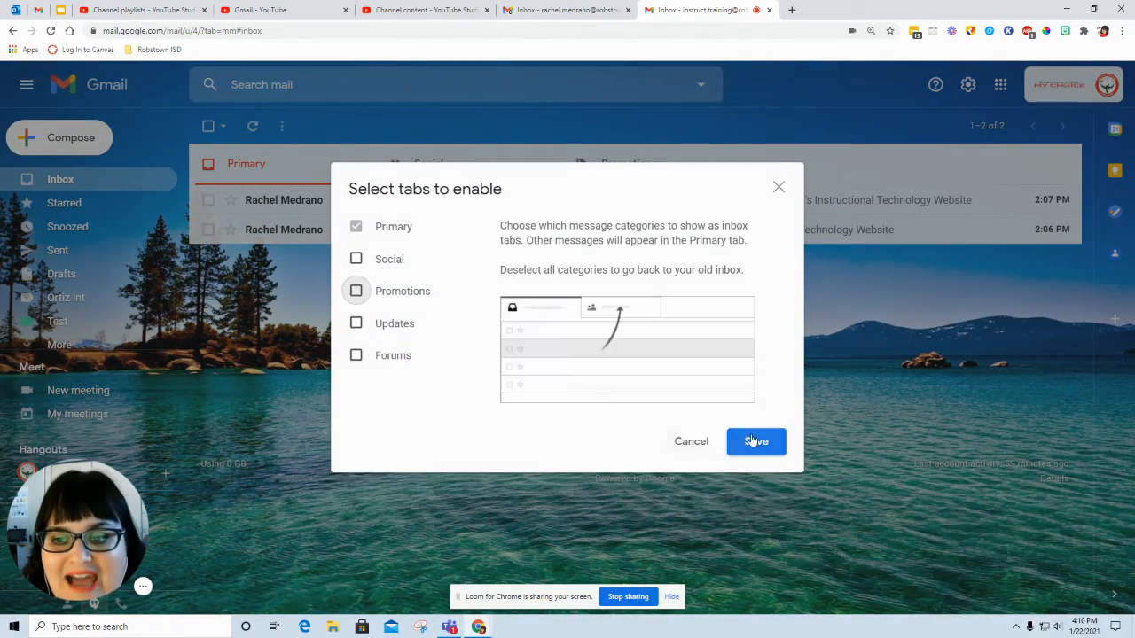
{"action": "left_click", "coordinate": [756, 442]}
{"action": "left_click", "coordinate": [968, 85]}
{"action": "scroll", "coordinate": [993, 244], "scroll_direction": "down", "scroll_amount": 2}
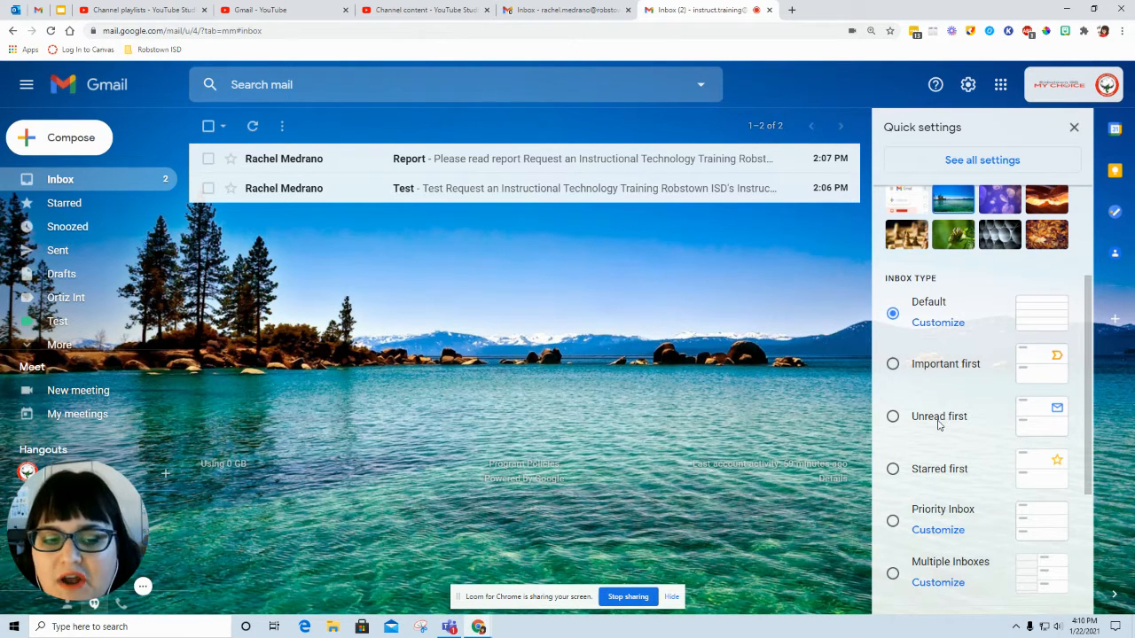
Step: Switch to the other account's inbox, try the Unread first inbox type and look through its Unread and Everything else sections
{"action": "left_click", "coordinate": [598, 9]}
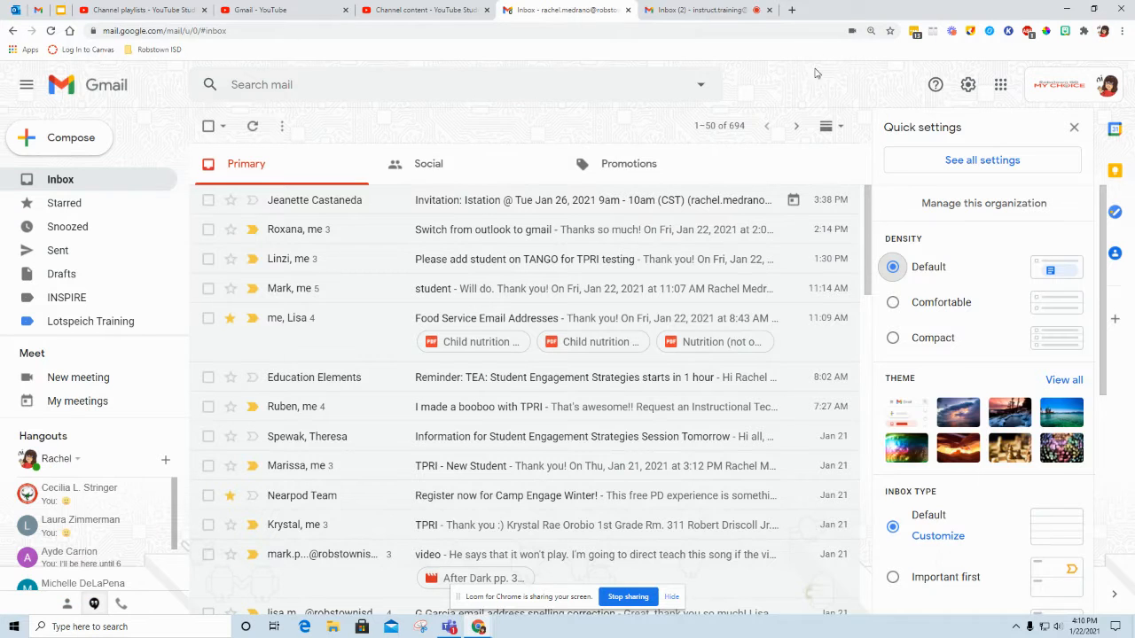
{"action": "left_click", "coordinate": [967, 94]}
{"action": "left_click", "coordinate": [967, 85]}
{"action": "scroll", "coordinate": [987, 233], "scroll_direction": "down", "scroll_amount": 5}
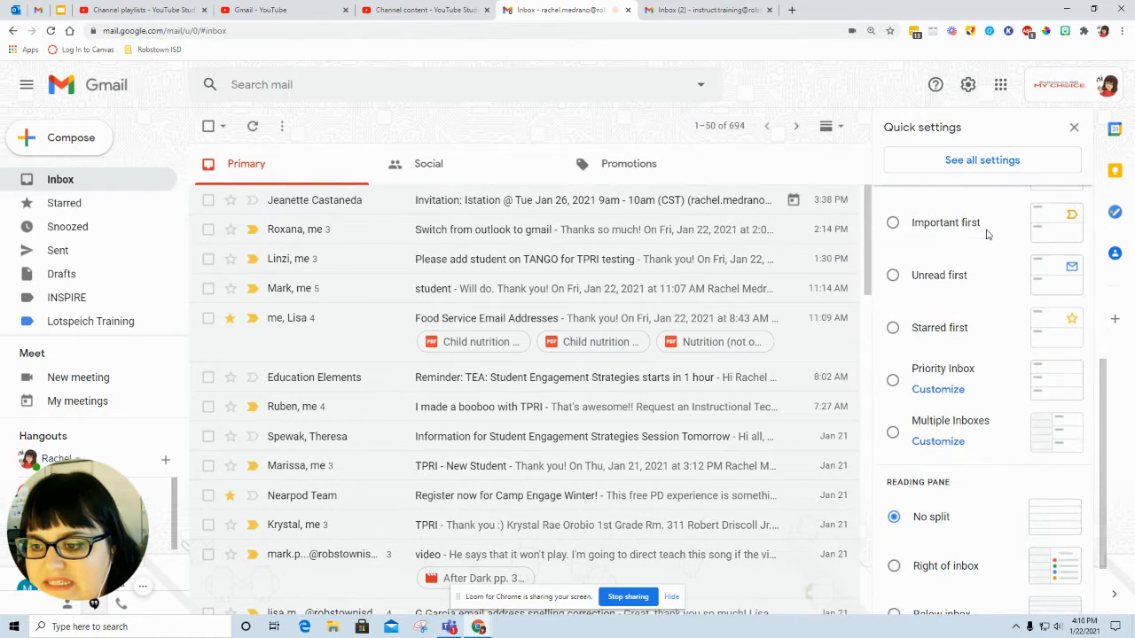
{"action": "left_click", "coordinate": [920, 280]}
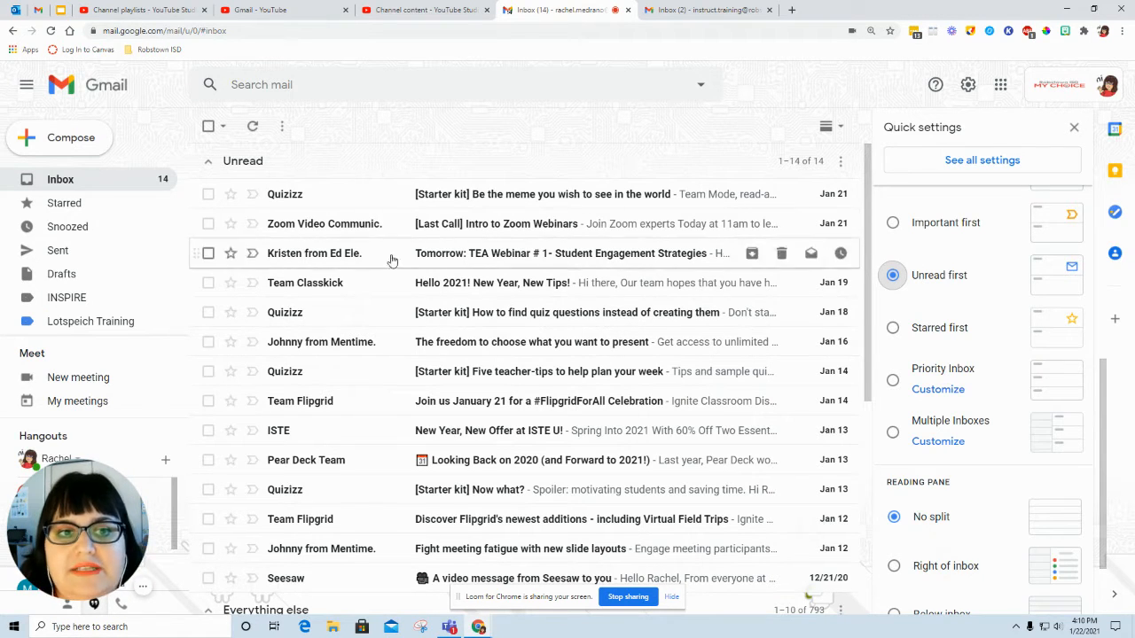
{"action": "scroll", "coordinate": [394, 281], "scroll_direction": "down", "scroll_amount": 2}
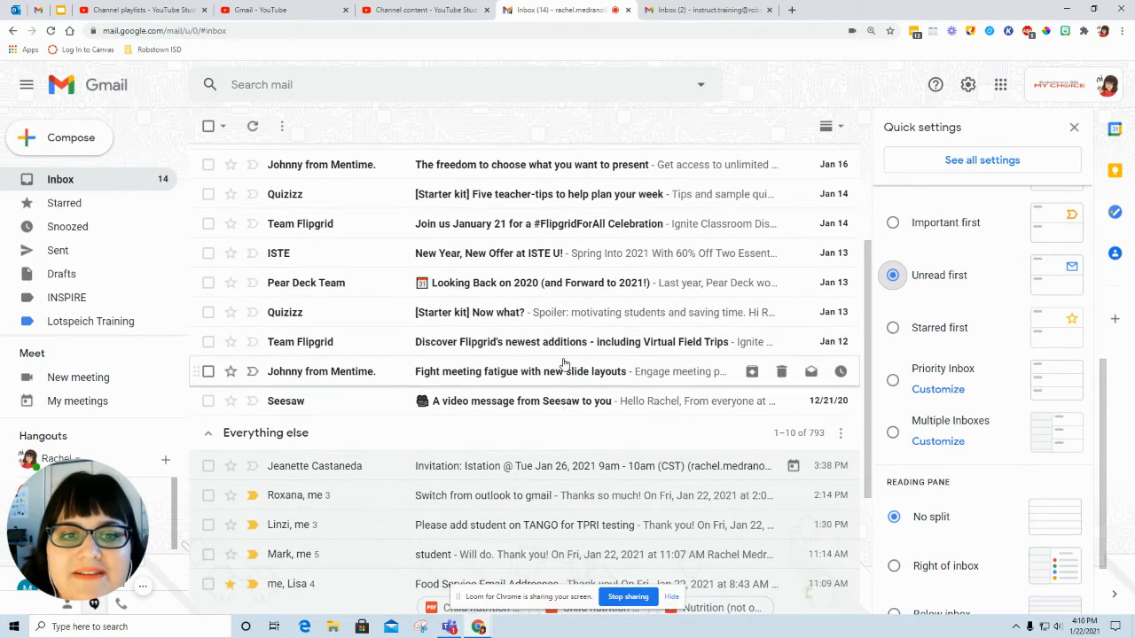
{"action": "scroll", "coordinate": [562, 361], "scroll_direction": "up", "scroll_amount": 2}
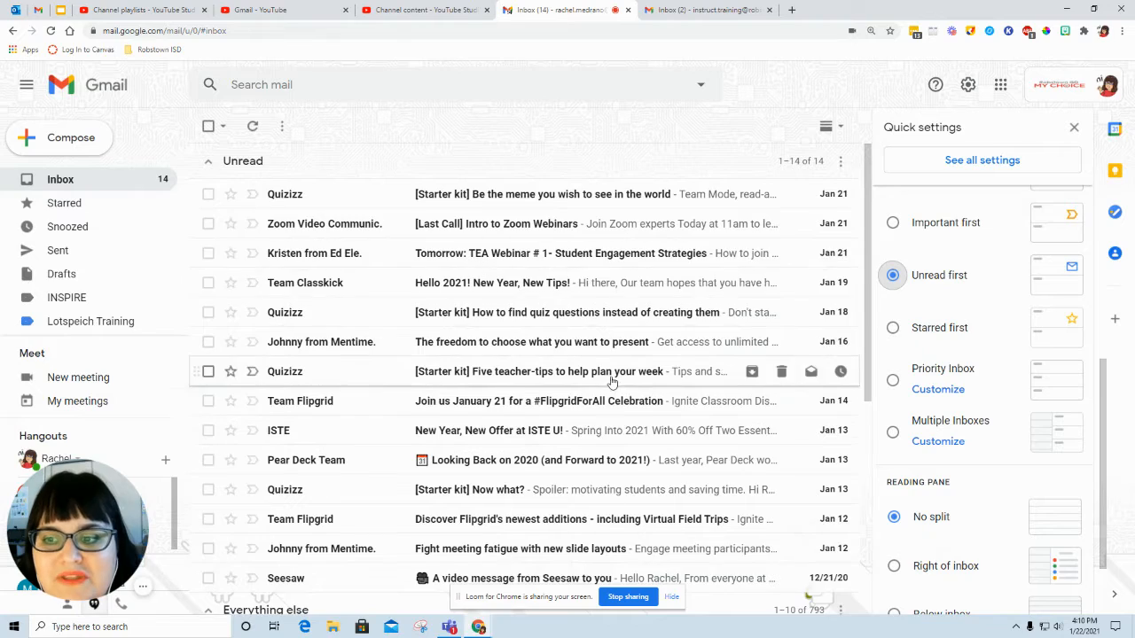
{"action": "scroll", "coordinate": [611, 382], "scroll_direction": "down", "scroll_amount": 3}
{"action": "scroll", "coordinate": [611, 382], "scroll_direction": "down", "scroll_amount": 2}
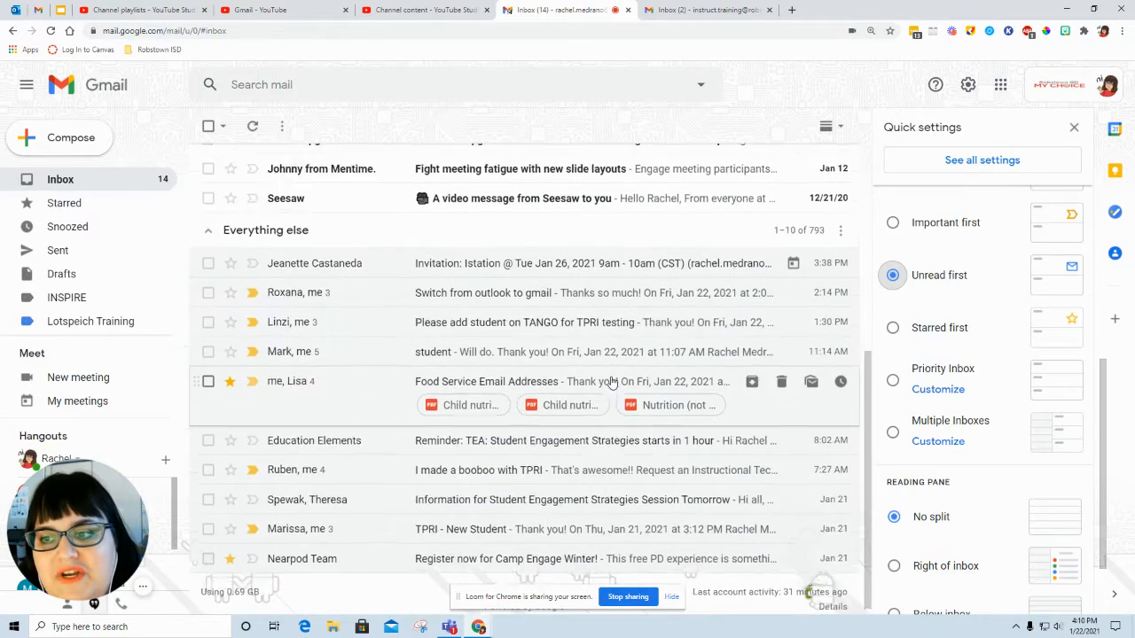
{"action": "scroll", "coordinate": [611, 382], "scroll_direction": "up", "scroll_amount": 5}
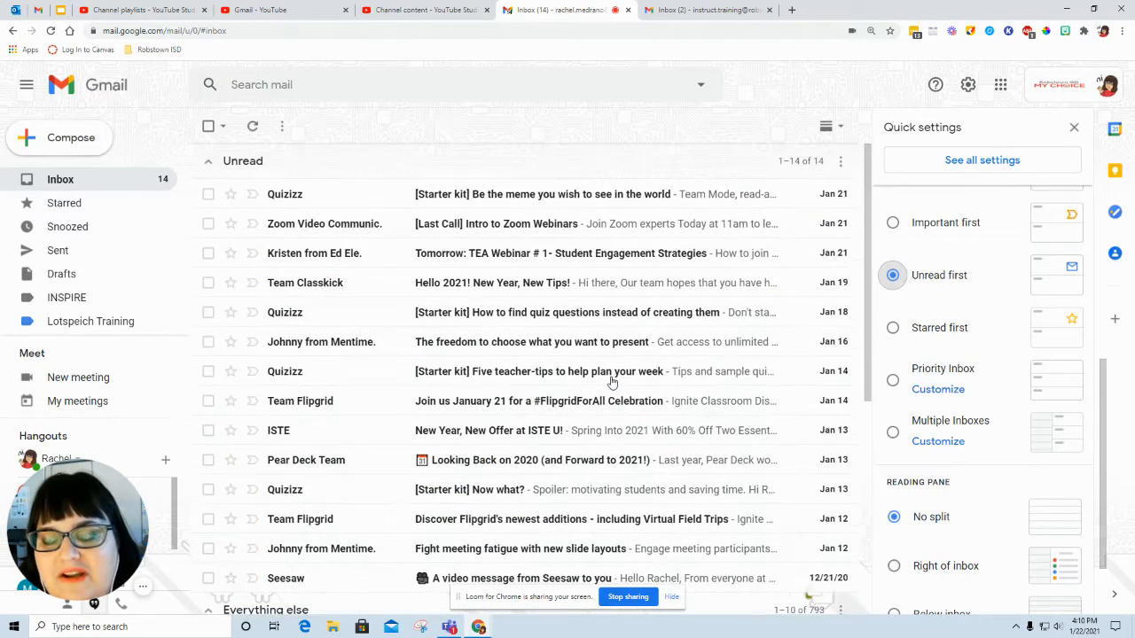
Step: Choose the Starred first inbox type in the other account and set the density to Comfortable
{"action": "left_click", "coordinate": [933, 336]}
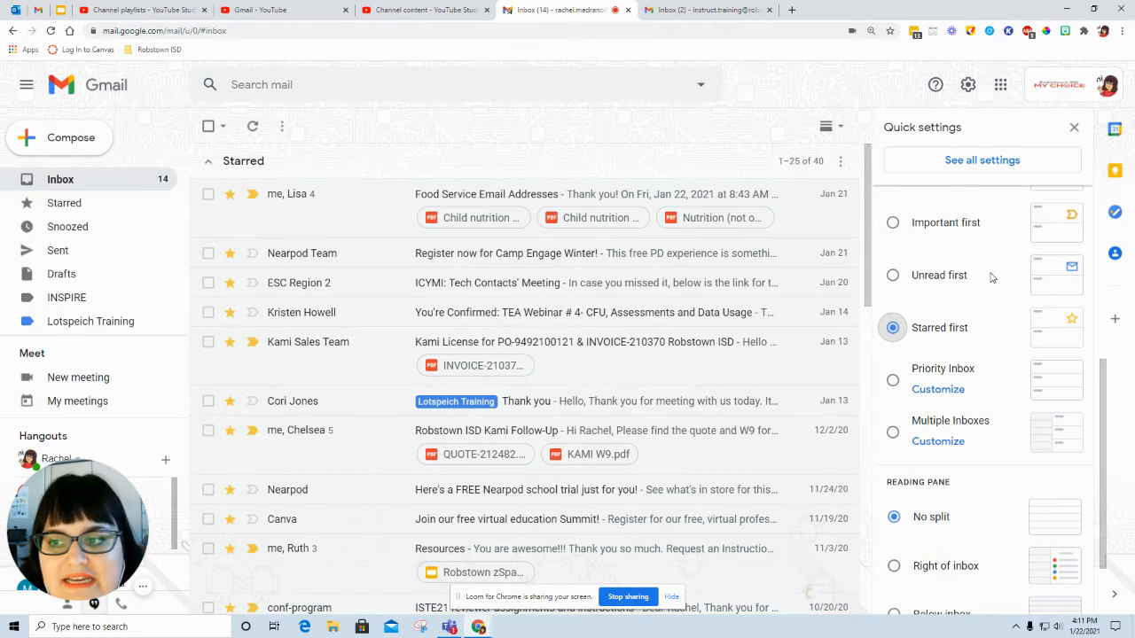
{"action": "scroll", "coordinate": [975, 293], "scroll_direction": "up", "scroll_amount": 5}
{"action": "left_click", "coordinate": [892, 302]}
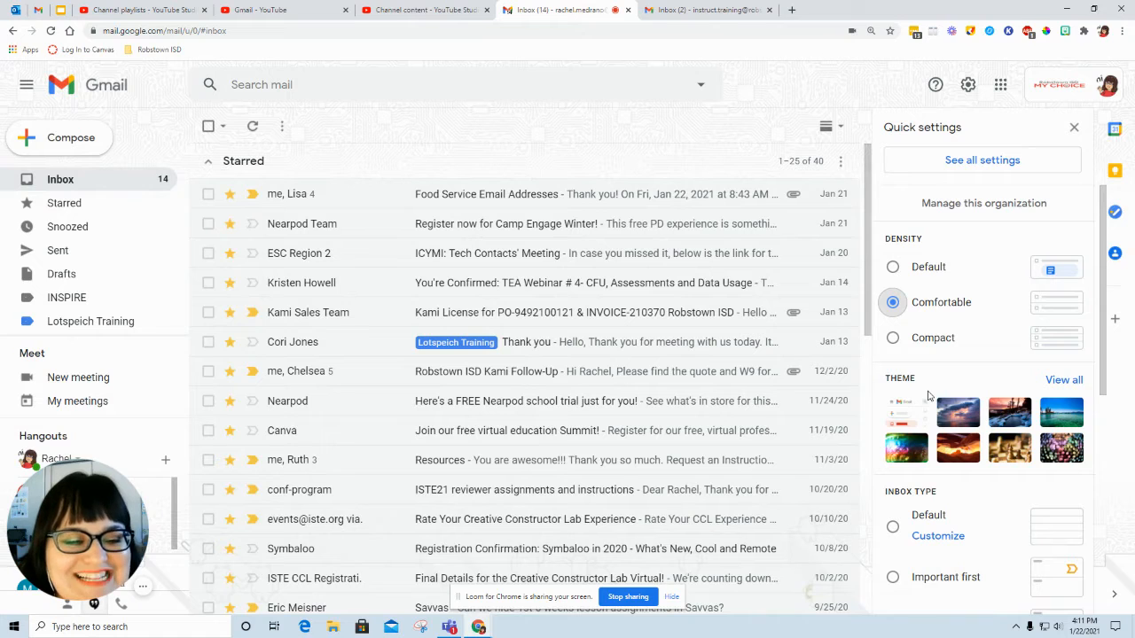
Step: Look through the Starred and Everything else sections and set the inbox type back to Default
{"action": "scroll", "coordinate": [929, 396], "scroll_direction": "down", "scroll_amount": 4}
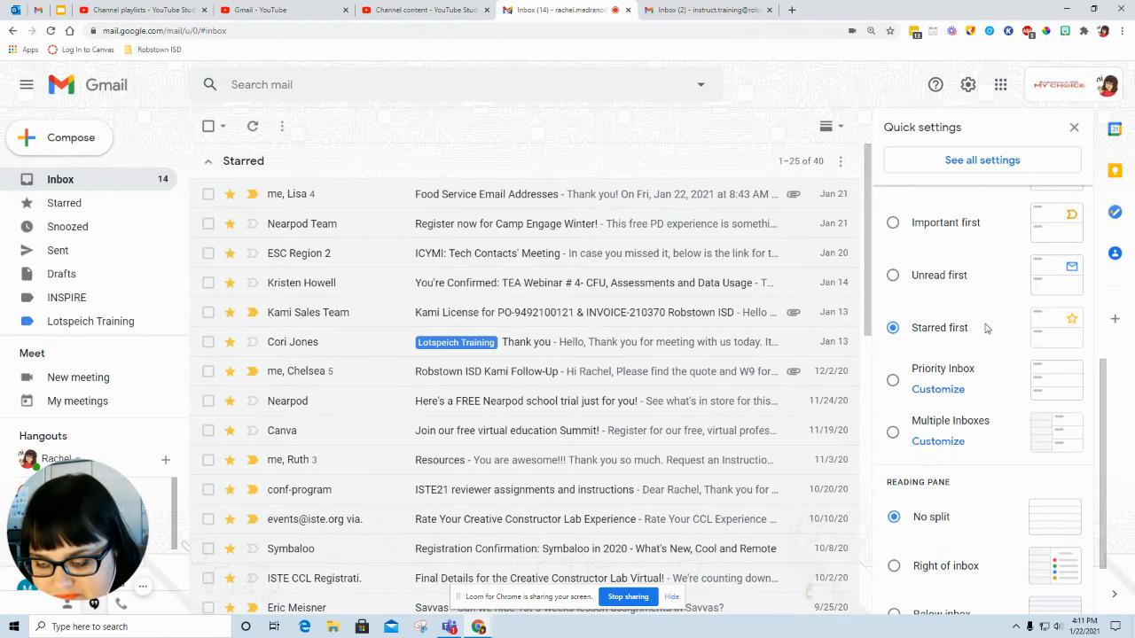
{"action": "scroll", "coordinate": [987, 328], "scroll_direction": "down", "scroll_amount": 8}
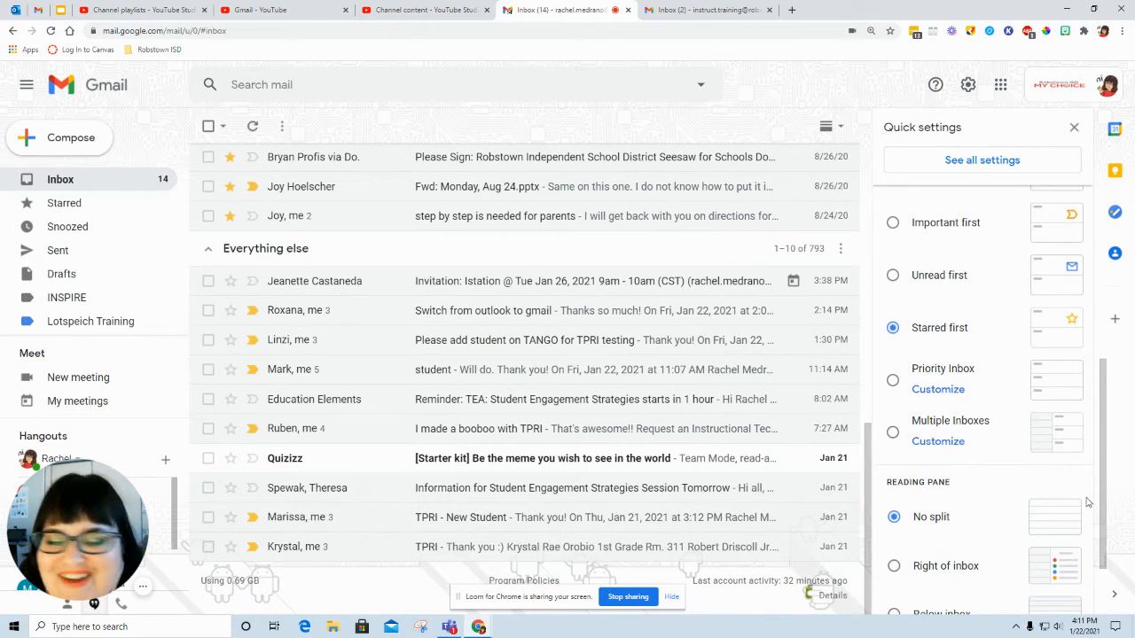
{"action": "scroll", "coordinate": [956, 442], "scroll_direction": "up", "scroll_amount": 1}
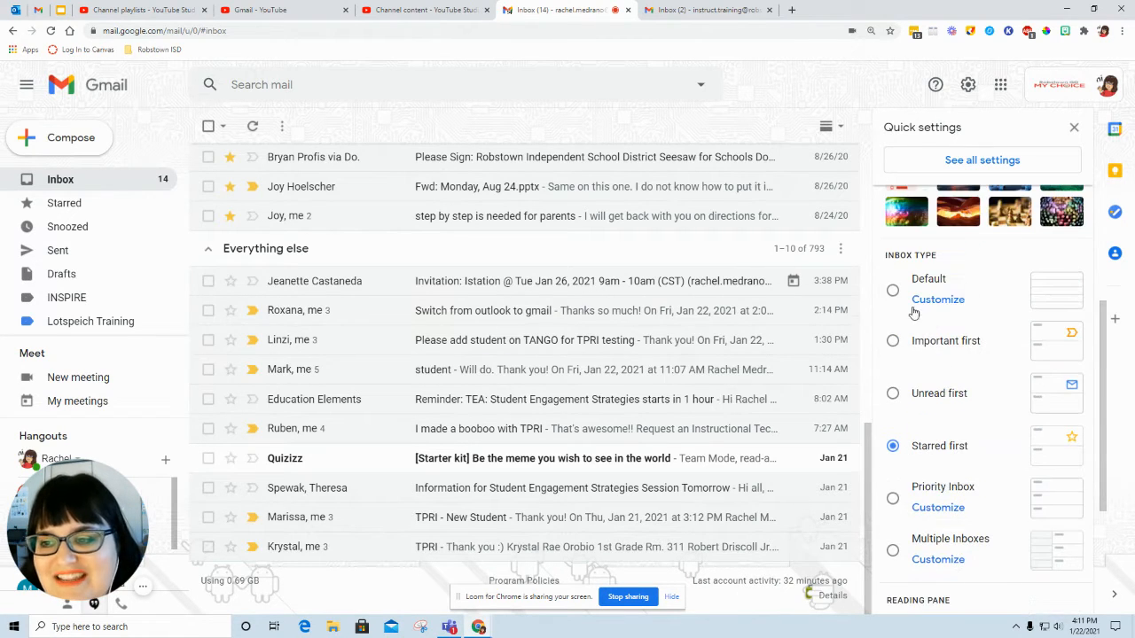
{"action": "left_click", "coordinate": [894, 293]}
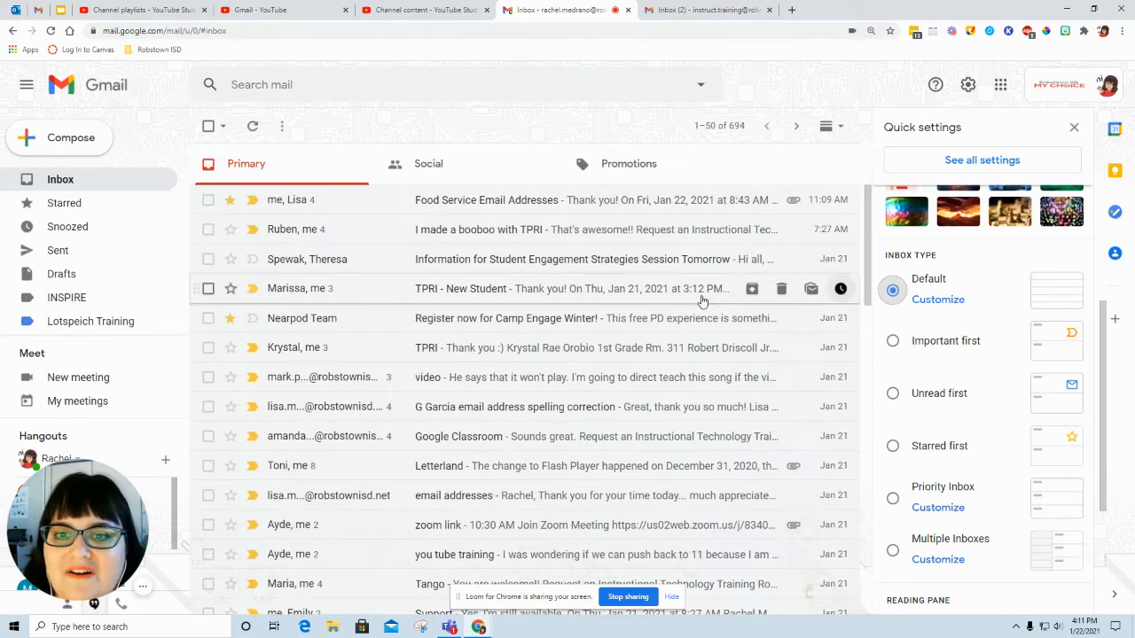
{"action": "scroll", "coordinate": [965, 382], "scroll_direction": "down", "scroll_amount": 3}
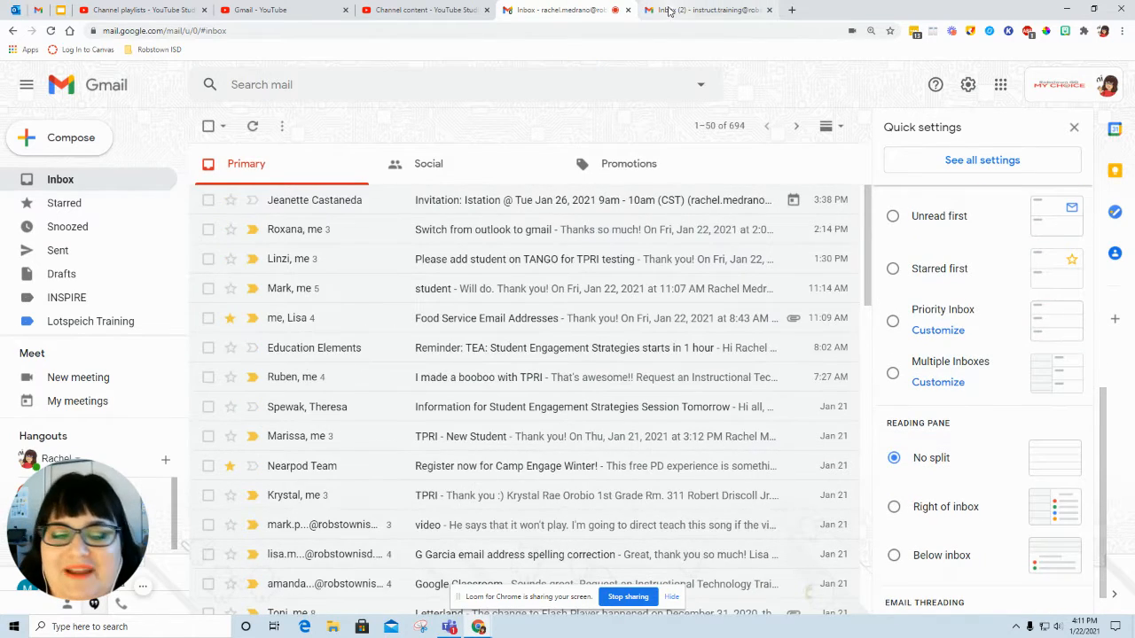
Step: Switch to the training inbox and set its reading pane to Right of inbox, reloading the mail
{"action": "left_click", "coordinate": [670, 9]}
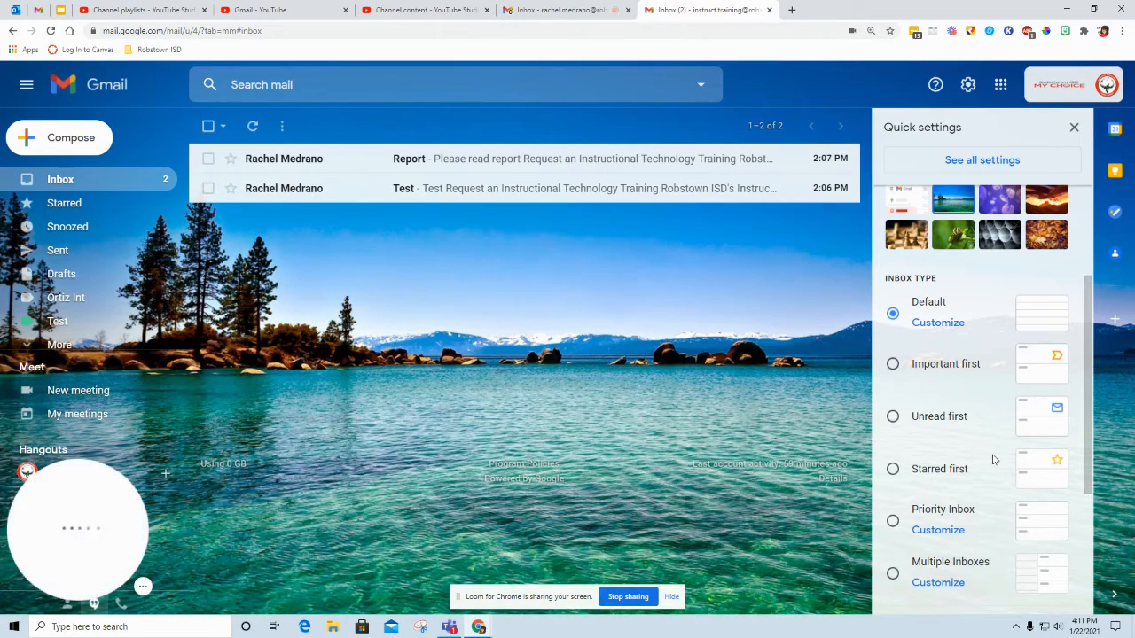
{"action": "scroll", "coordinate": [994, 458], "scroll_direction": "down", "scroll_amount": 3}
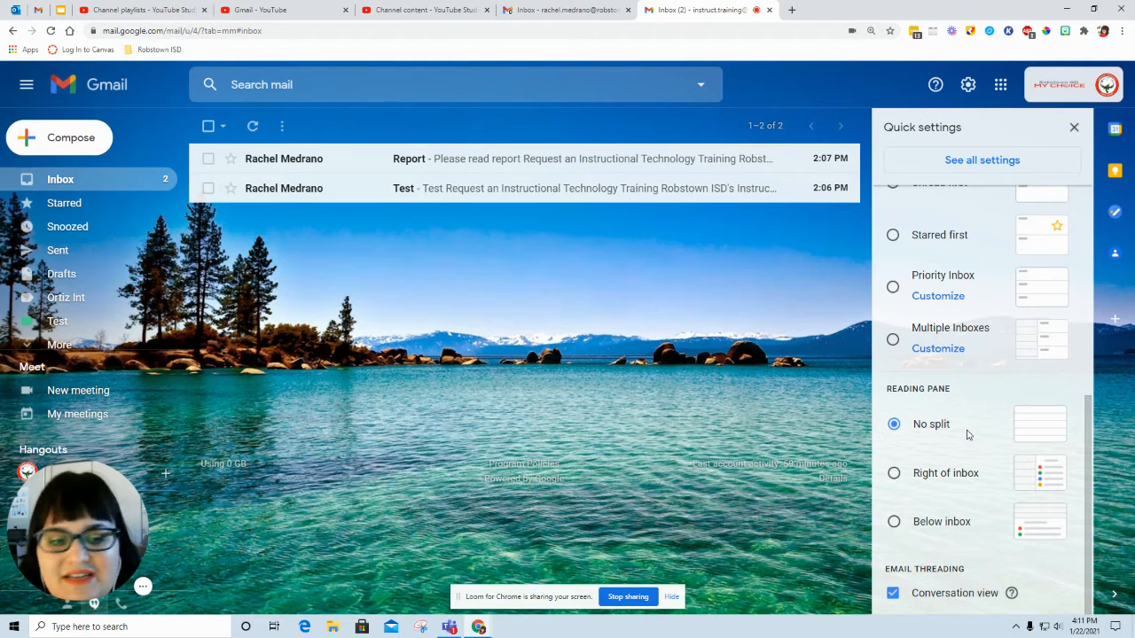
{"action": "left_click", "coordinate": [939, 478]}
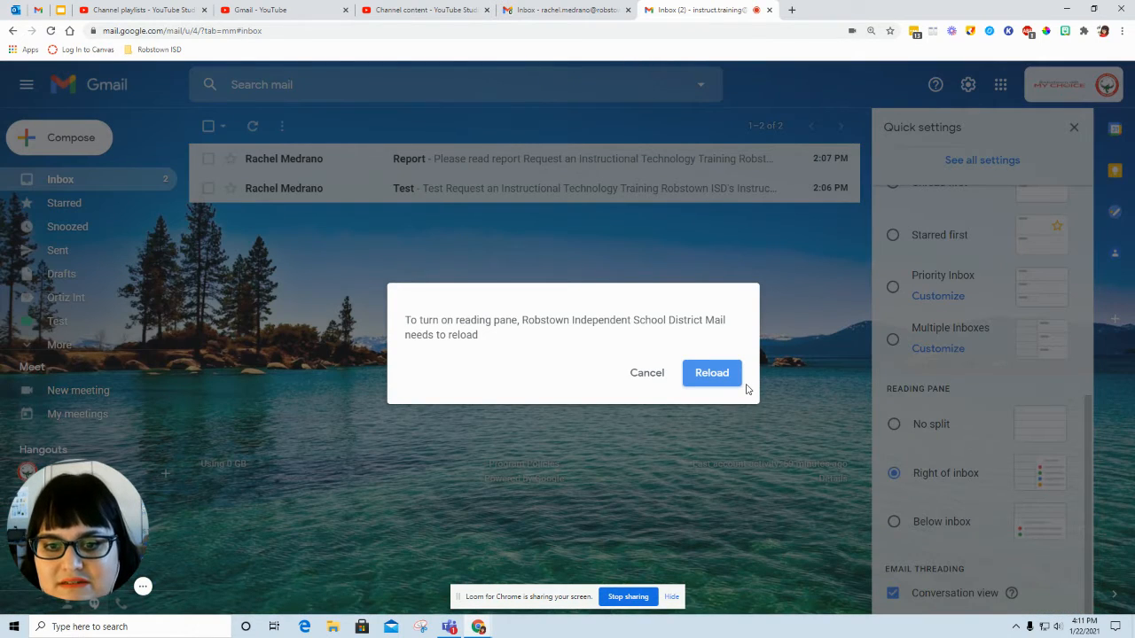
{"action": "left_click", "coordinate": [712, 373]}
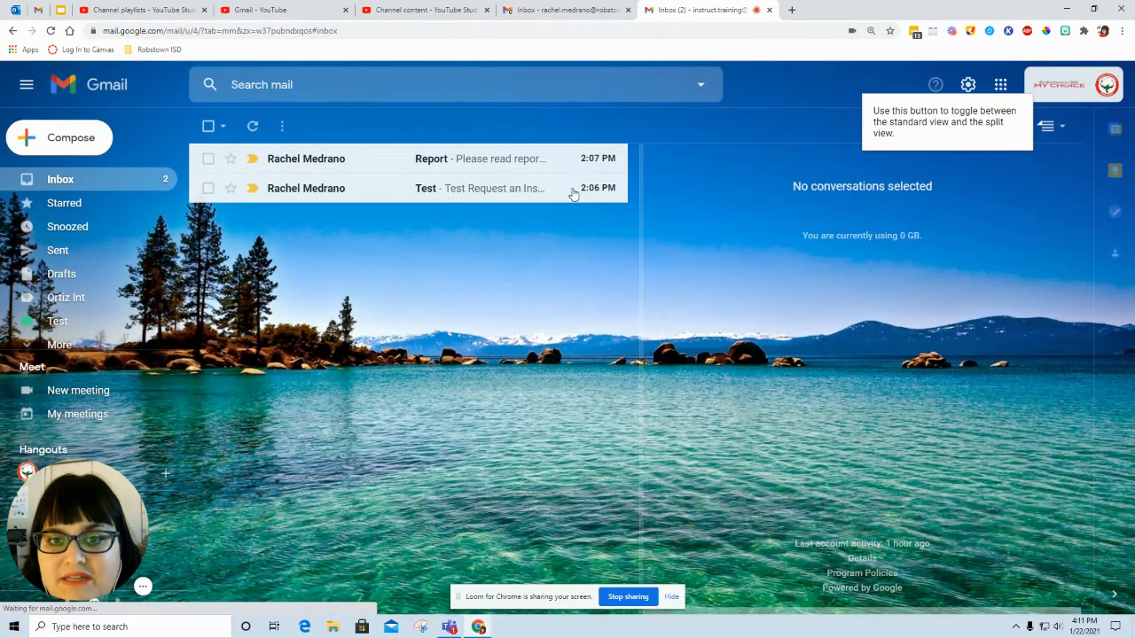
Step: Open the Report email in the reading pane and widen the pane by narrowing the message list
{"action": "left_click", "coordinate": [446, 156]}
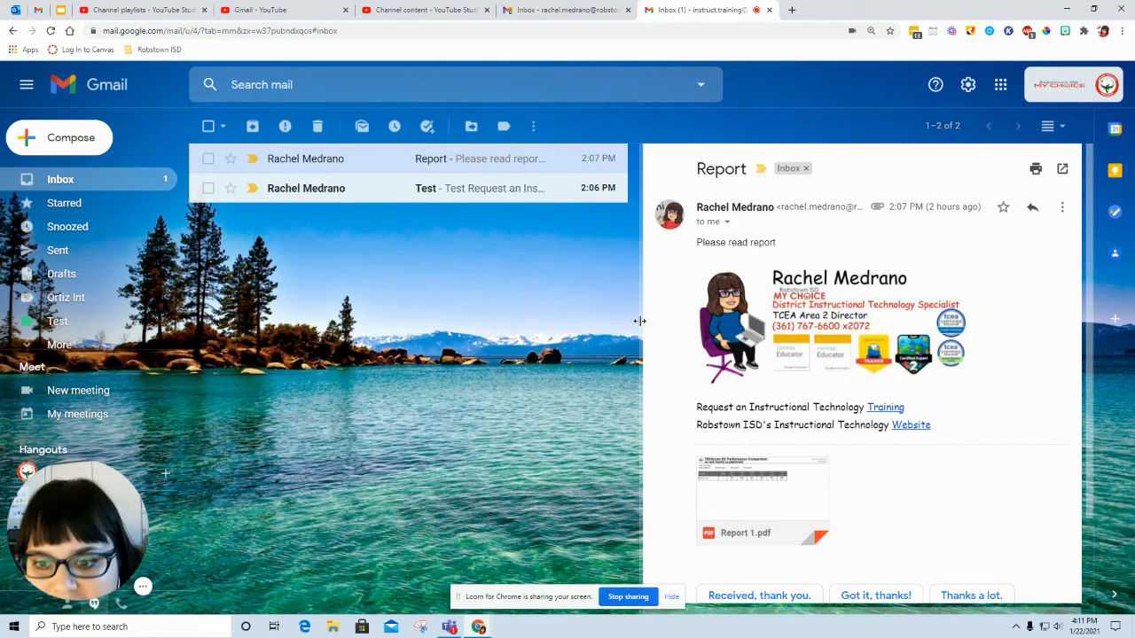
{"action": "left_click_drag", "start_coordinate": [639, 321], "coordinate": [422, 328]}
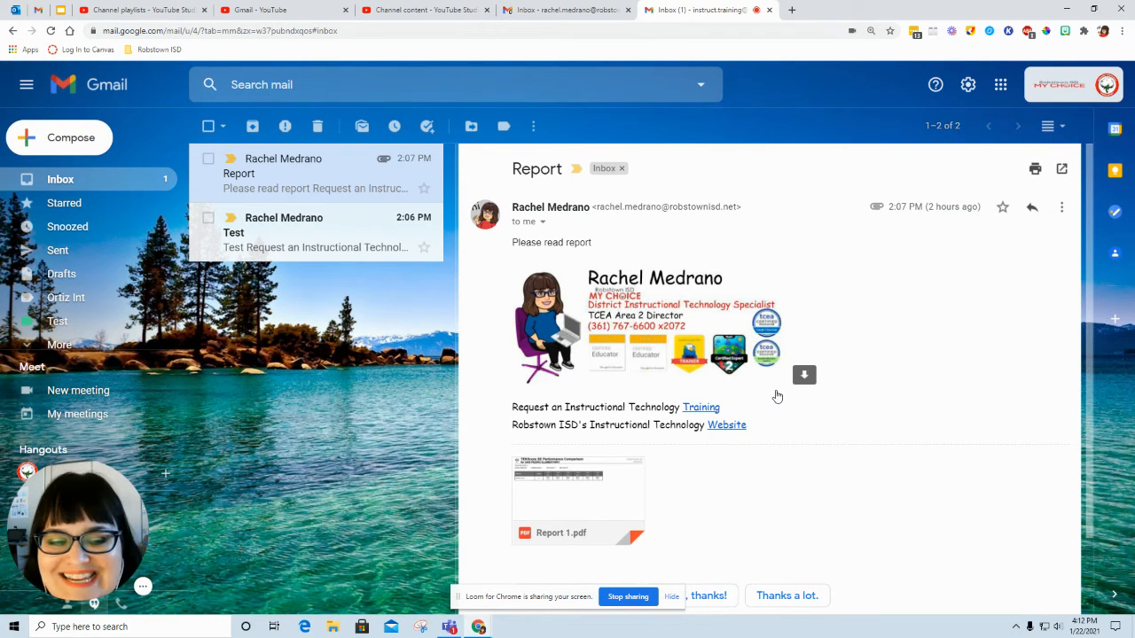
Step: Try the Below inbox reading pane in the training inbox and set the reading pane back to No split
{"action": "left_click", "coordinate": [967, 86]}
{"action": "scroll", "coordinate": [993, 339], "scroll_direction": "down", "scroll_amount": 5}
{"action": "left_click", "coordinate": [942, 521]}
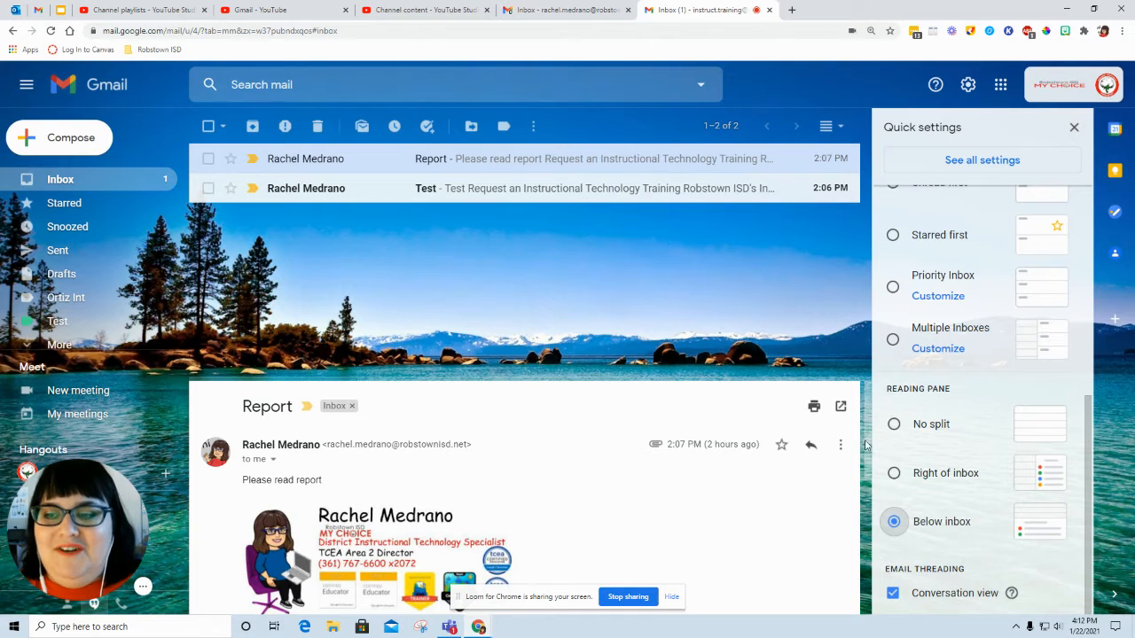
{"action": "left_click", "coordinate": [896, 424]}
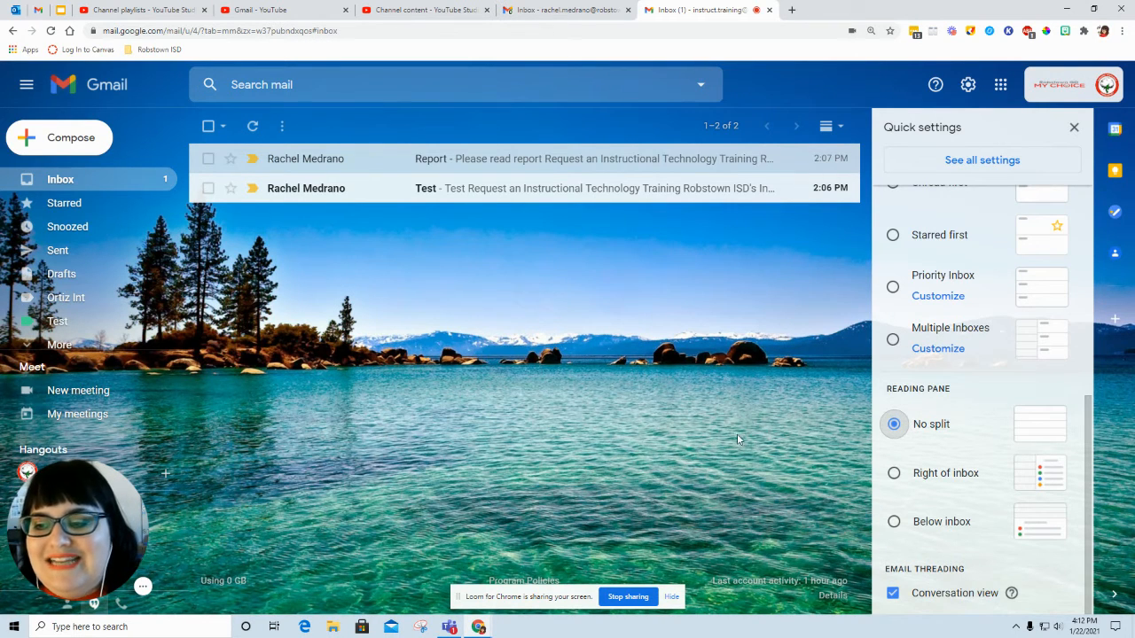
Step: View the Report email without a split pane, return to the inbox and go back to the first quick settings
{"action": "left_click", "coordinate": [418, 160]}
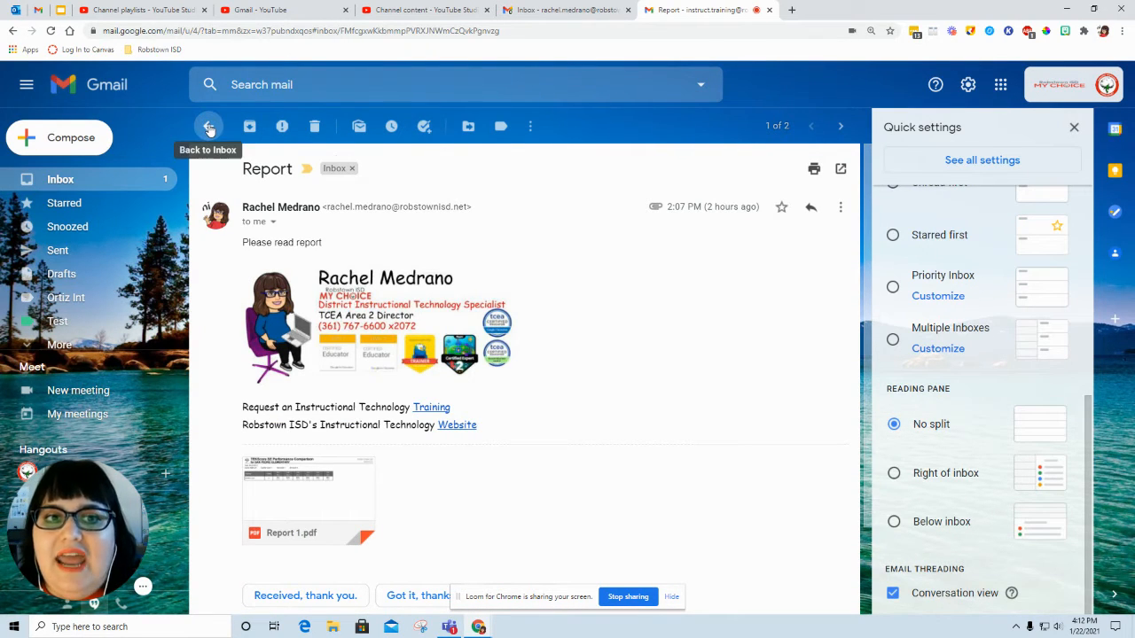
{"action": "left_click", "coordinate": [209, 129]}
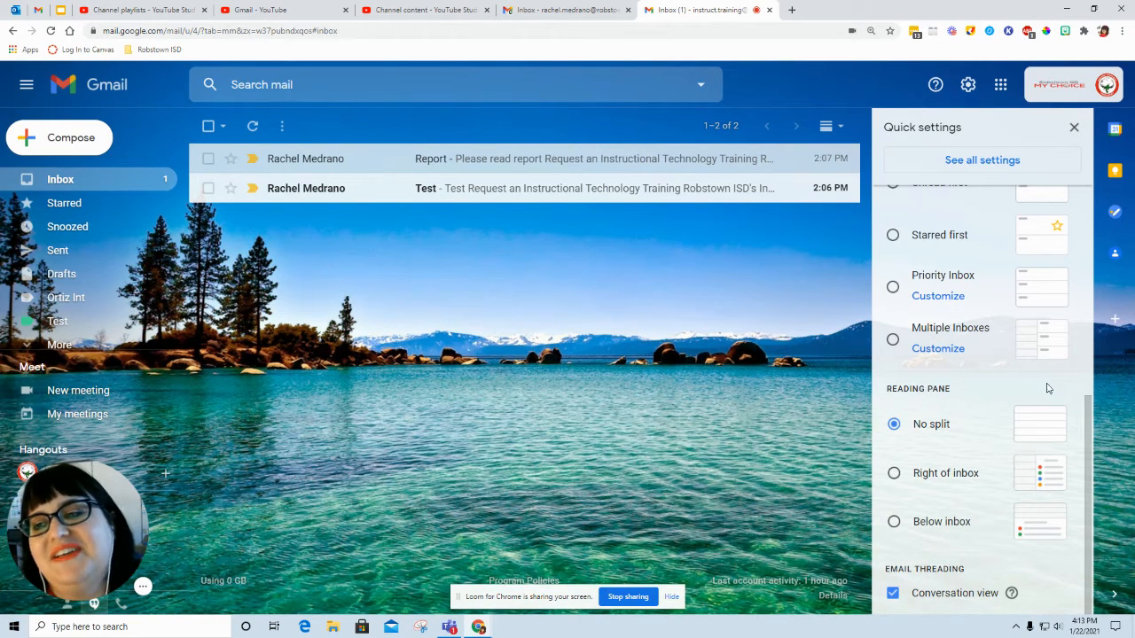
{"action": "scroll", "coordinate": [1053, 388], "scroll_direction": "up", "scroll_amount": 5}
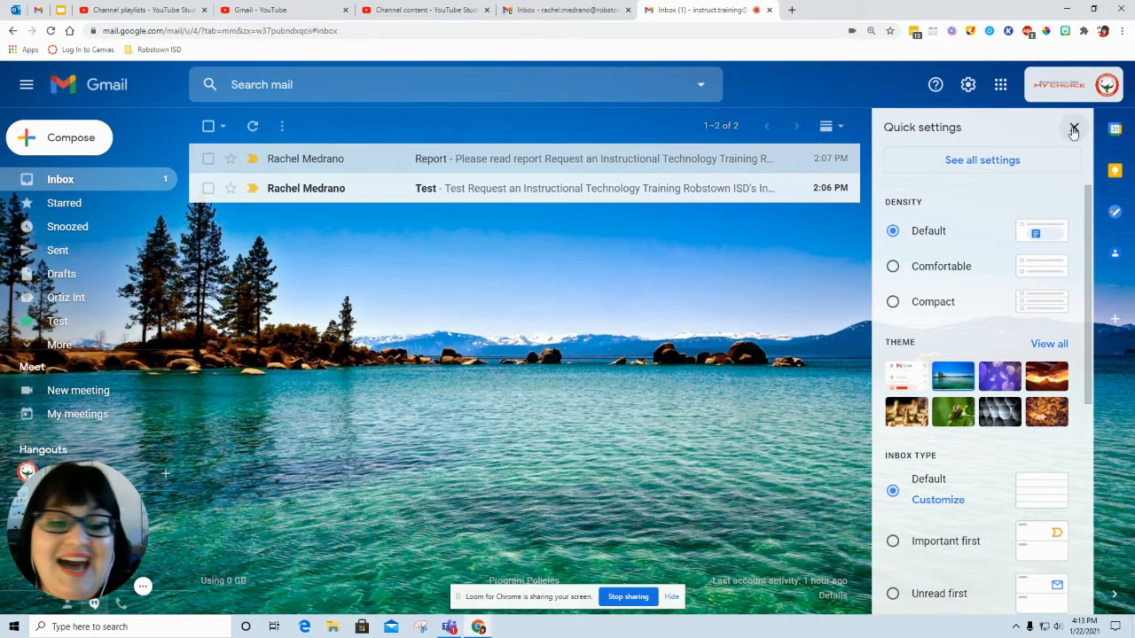